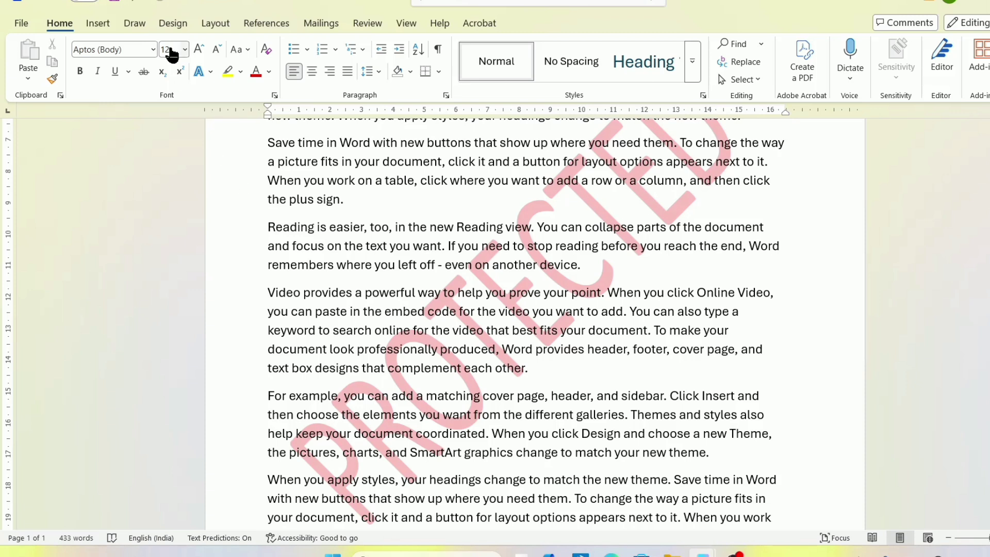
Move from the Layout tab to the Design tab to reach the page background options.
click(214, 26)
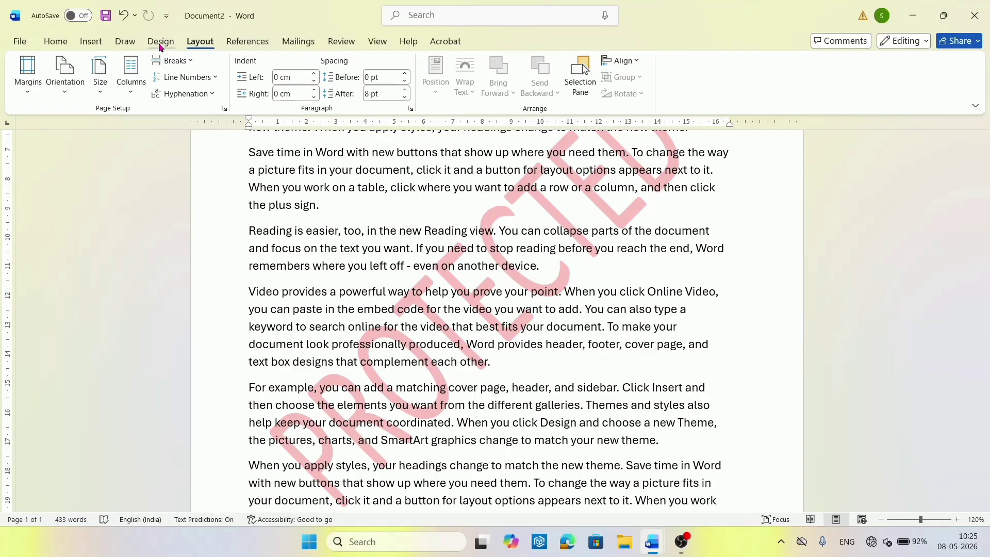
click(173, 24)
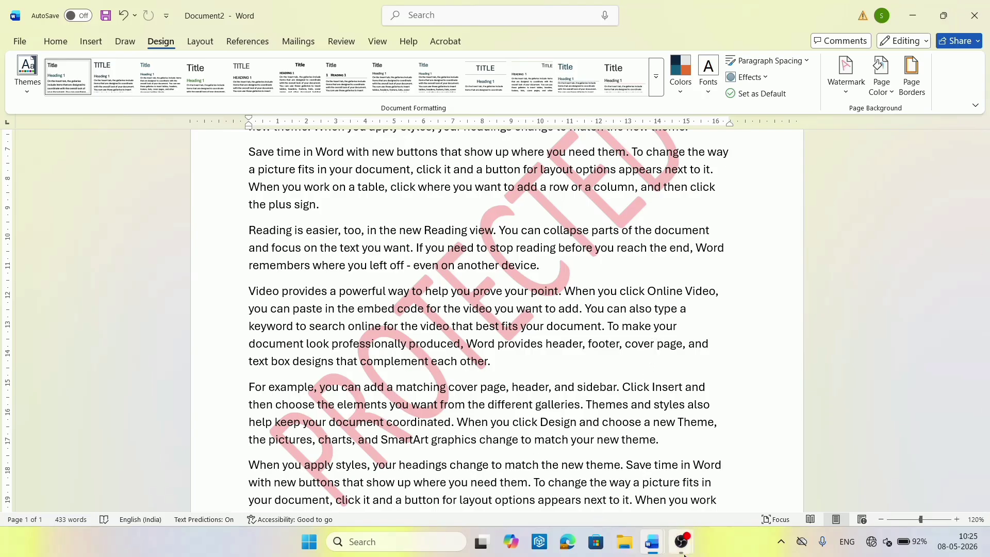
Swap the red PROTECTED watermark for the gray horizontal ASAP 2 watermark from the Urgent section.
click(845, 93)
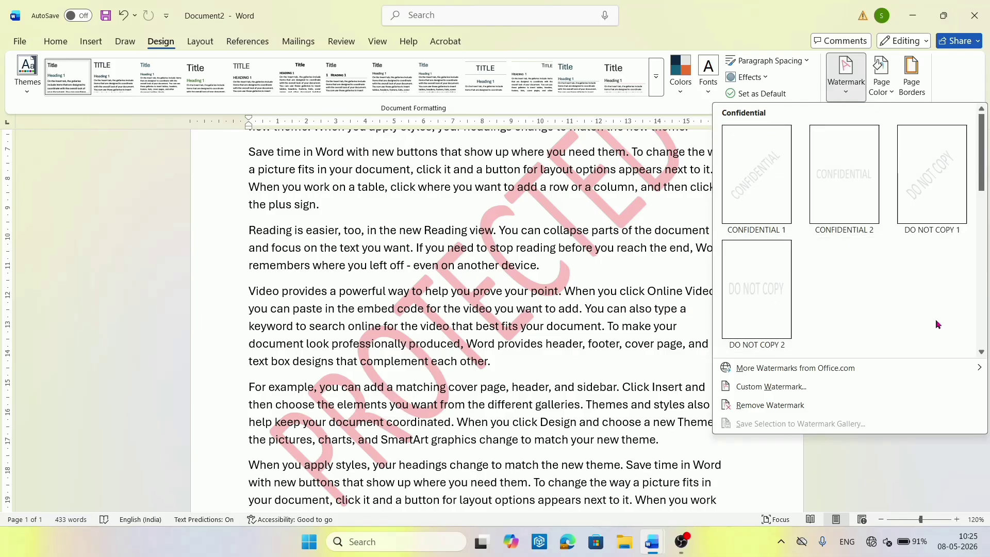
click(981, 352)
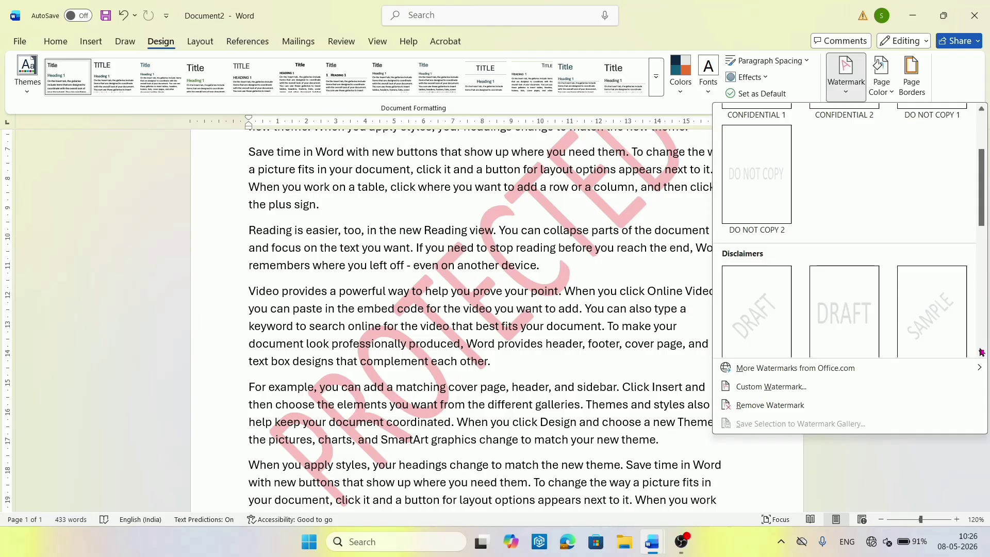
click(981, 352)
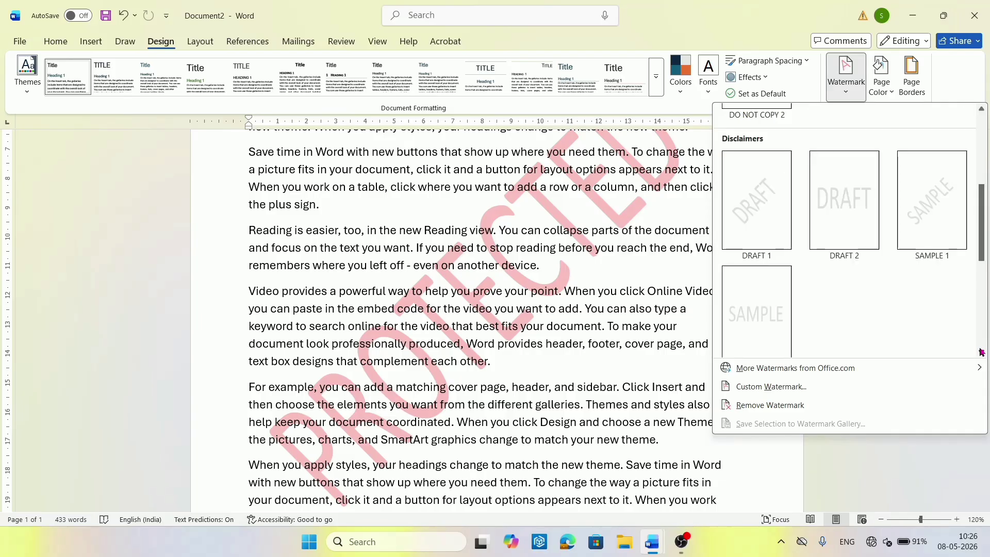
click(981, 352)
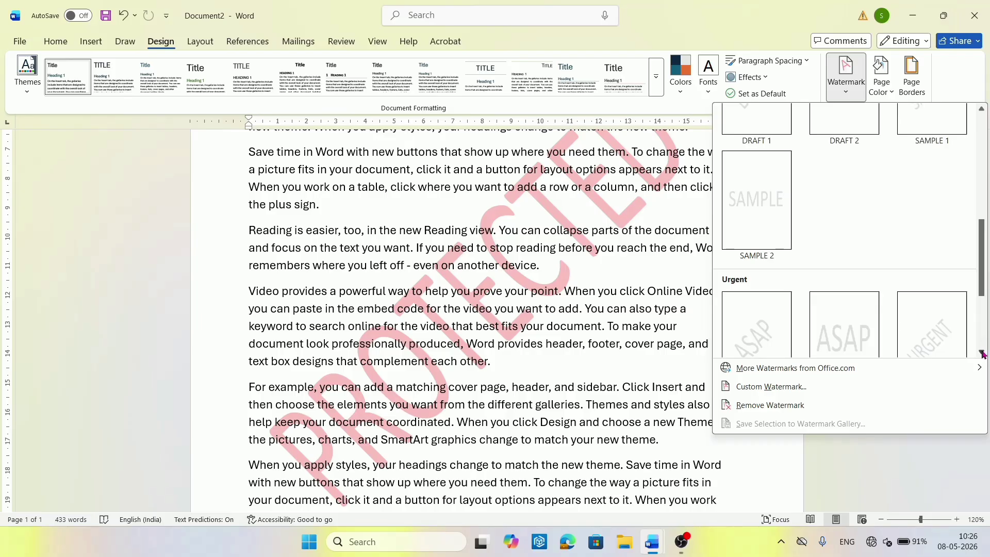
click(981, 353)
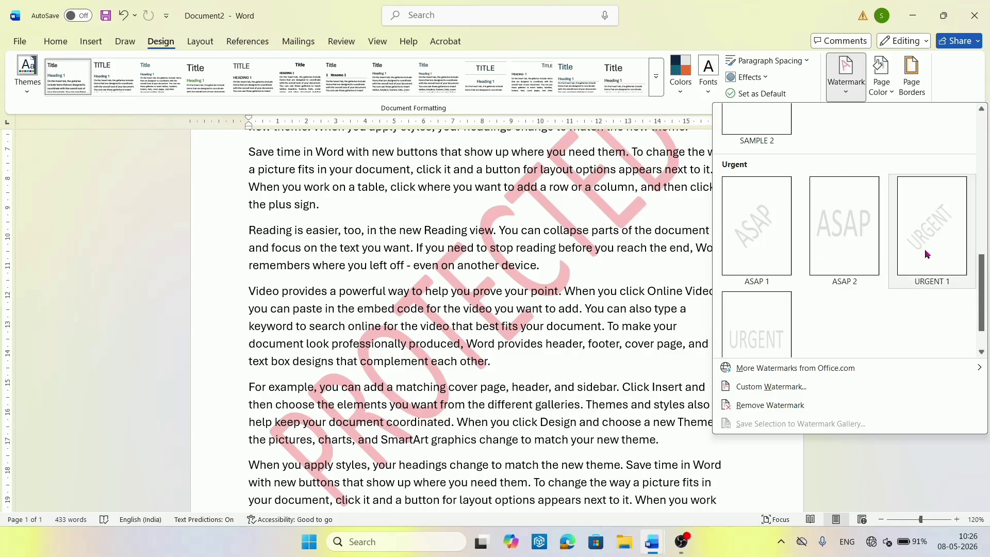
click(847, 246)
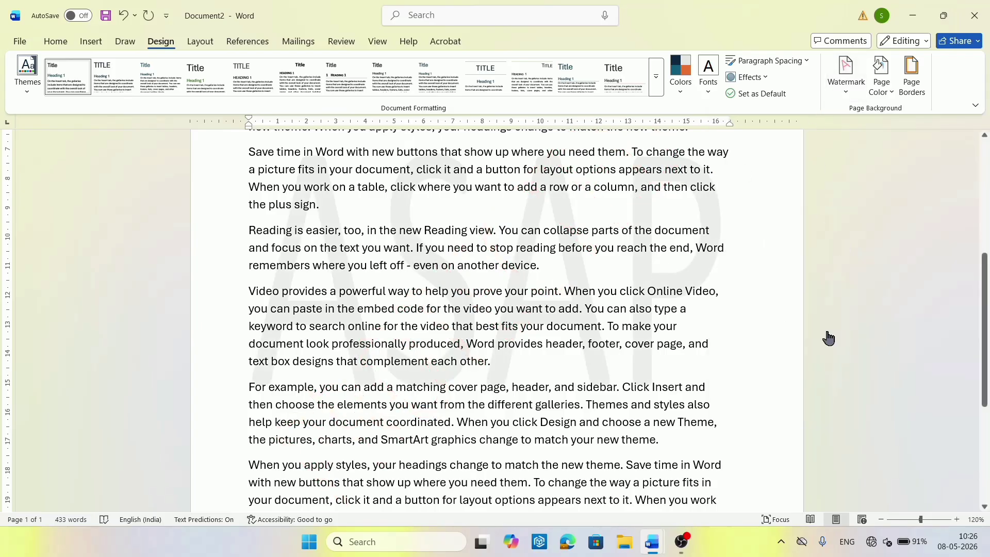
Preview the printout, switch the watermark to DO NOT COPY 1, and preview again.
key(ctrl+p)
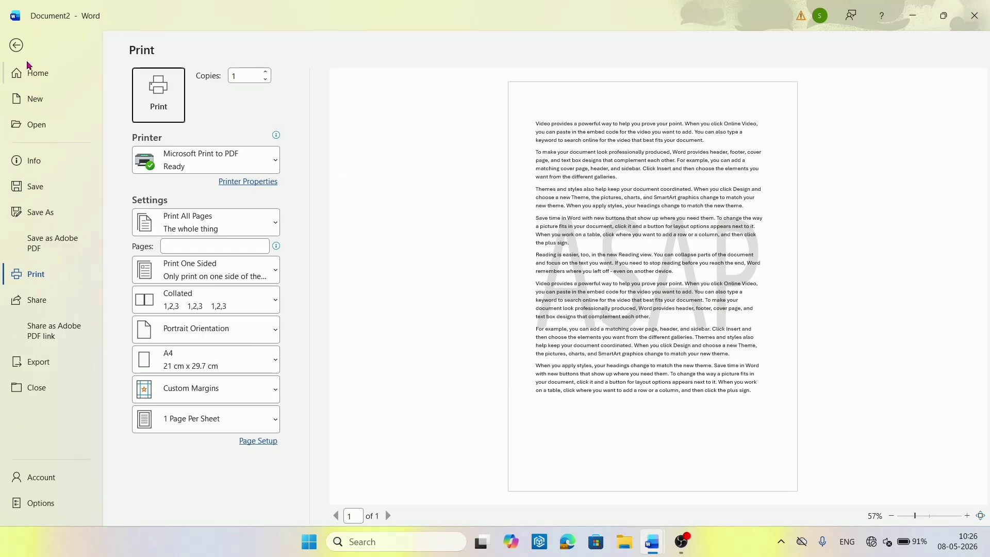
click(16, 47)
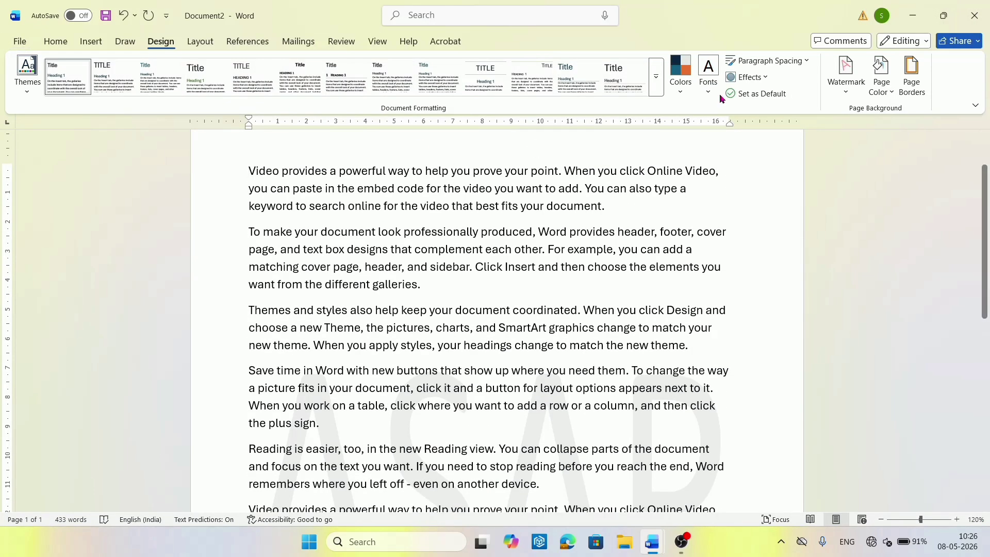
click(834, 85)
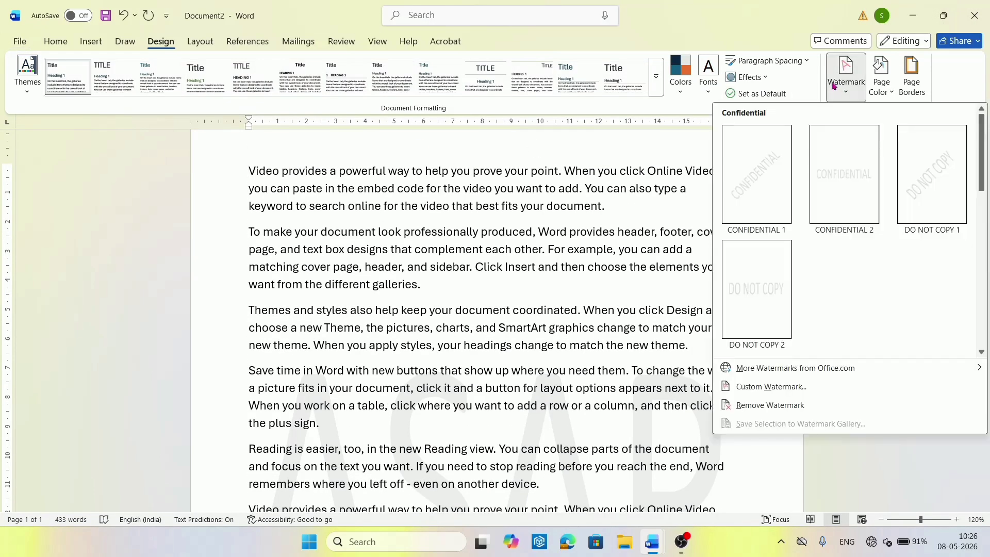
click(915, 160)
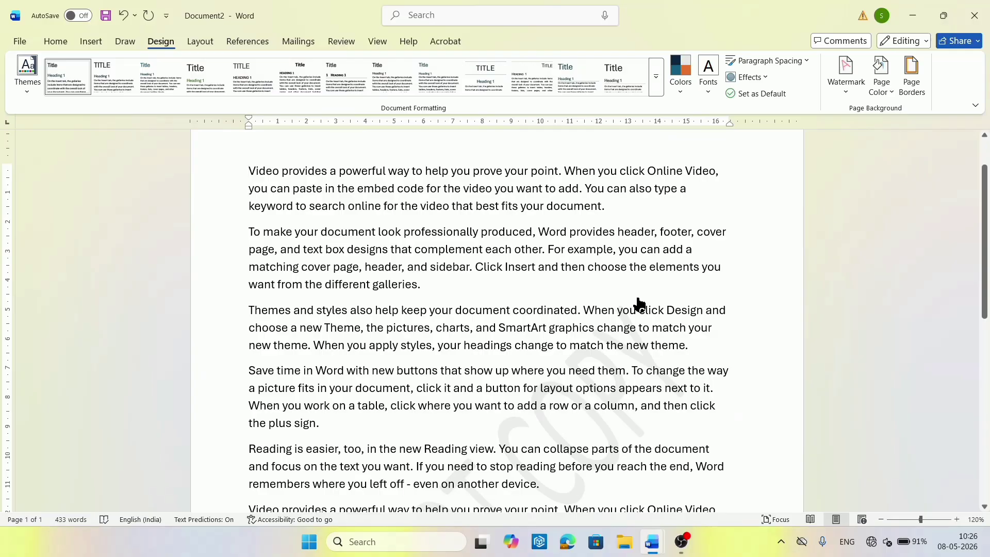
key(ctrl+p)
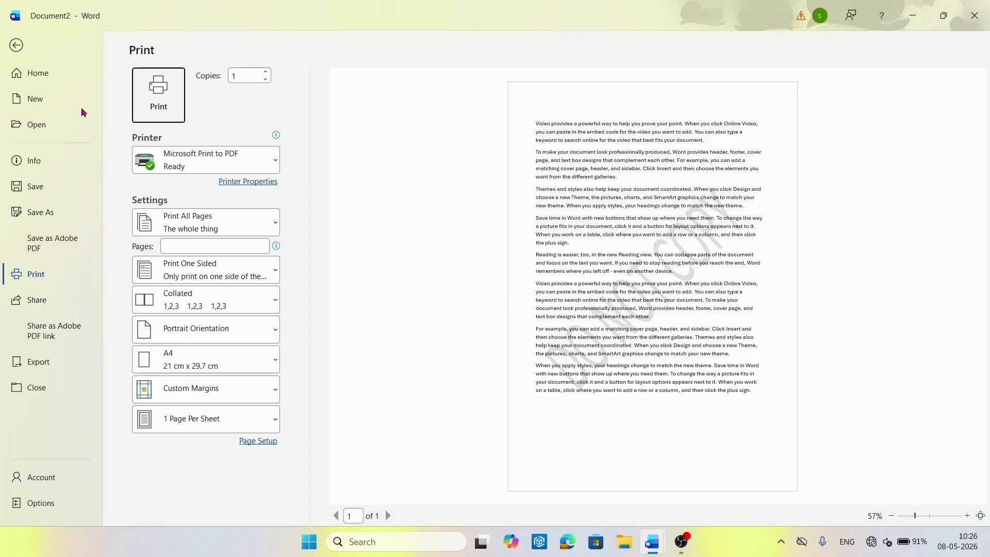
click(17, 46)
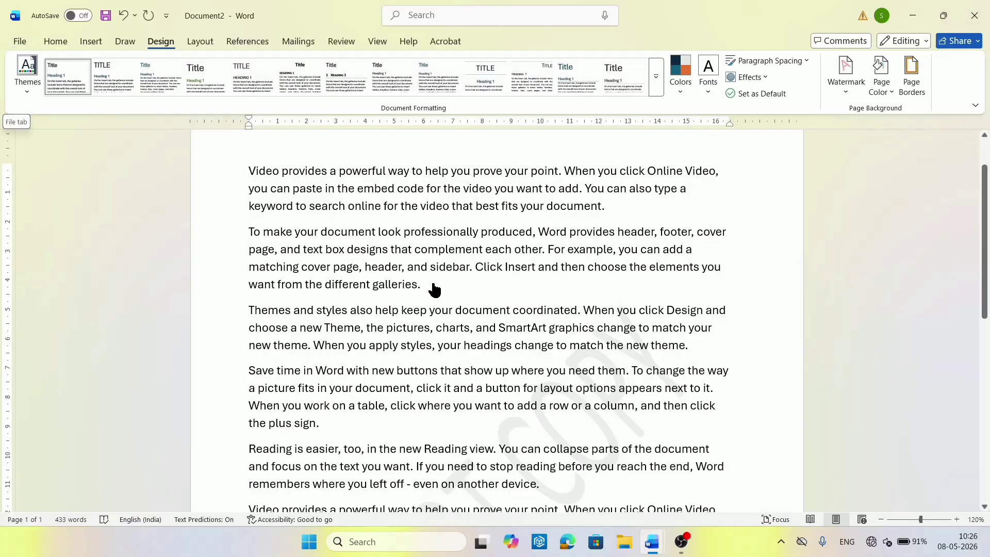
Create a new blank document filled with =rand(4,6) sample text and return to its top.
click(848, 90)
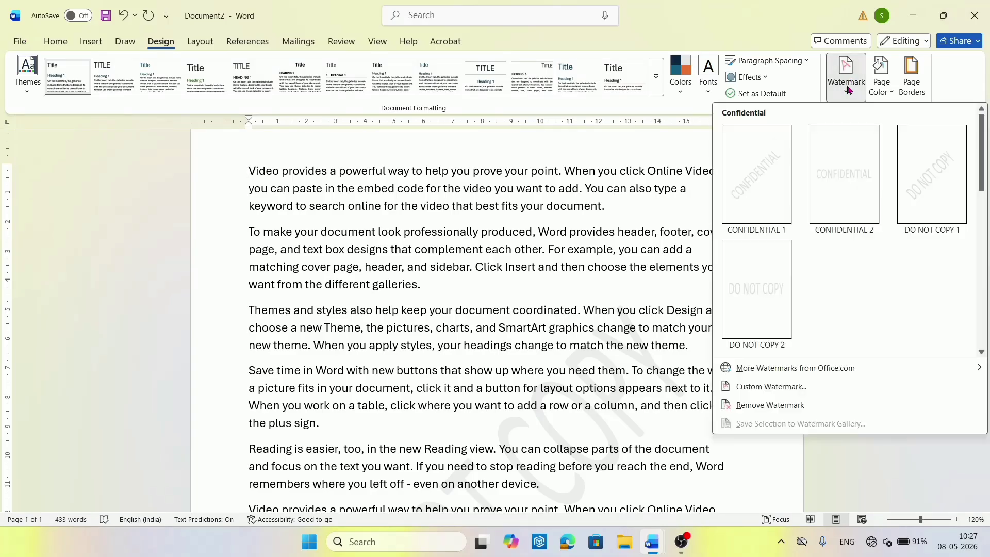
click(848, 90)
click(53, 42)
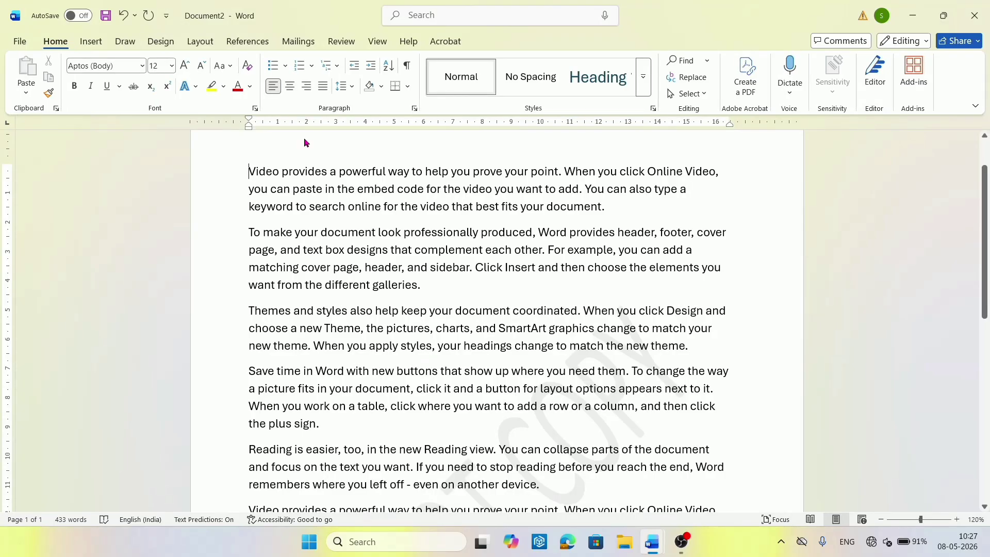
key(ctrl+n)
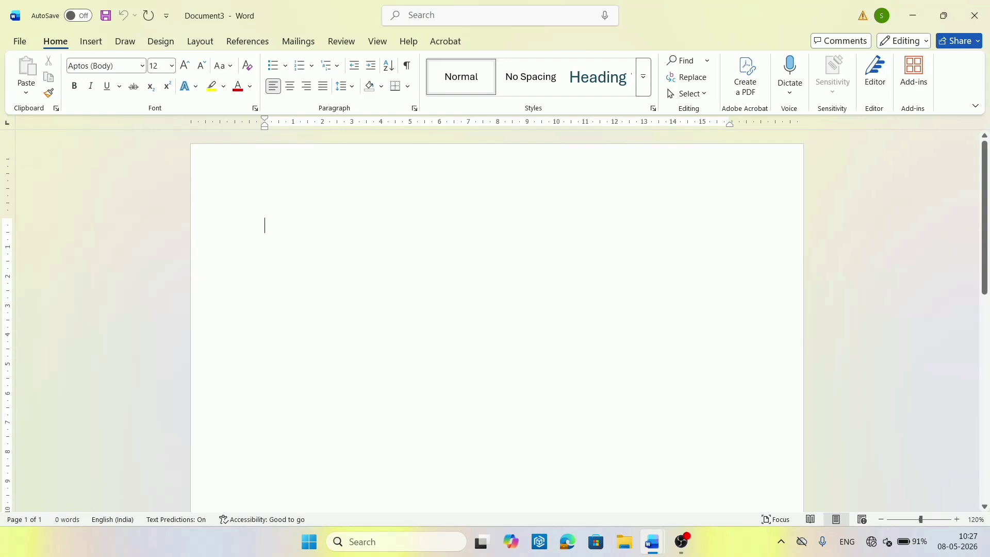
text(=)
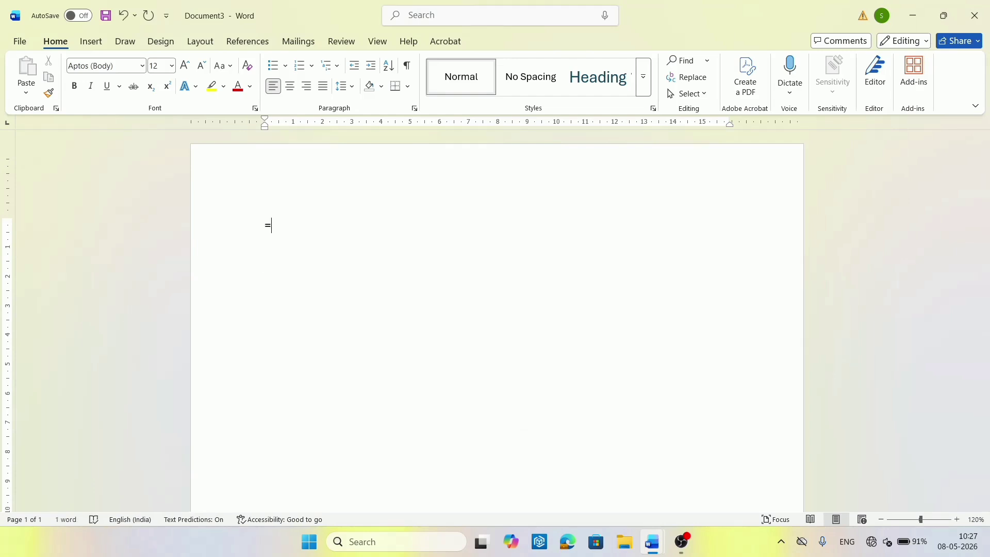
text(rand(4,6))
key(Return)
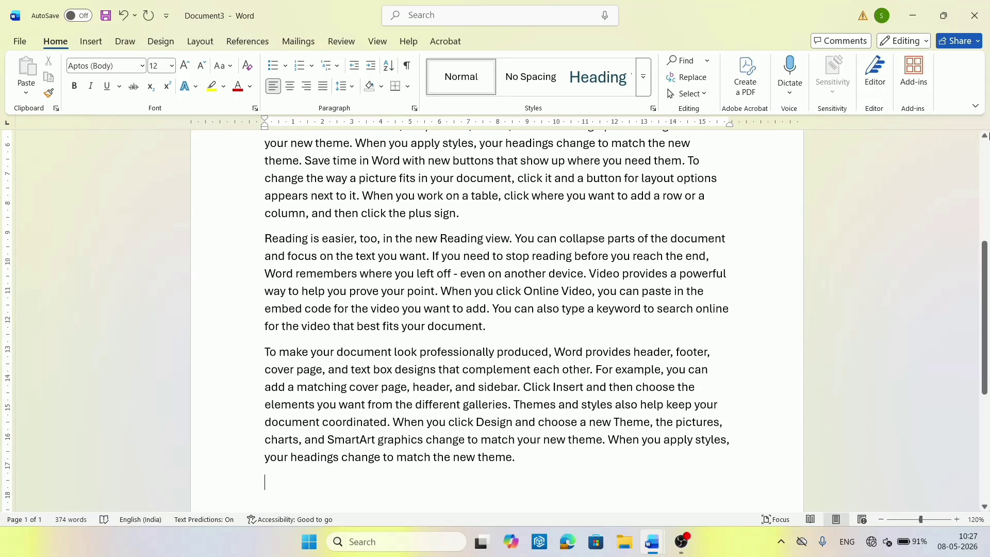
click(984, 164)
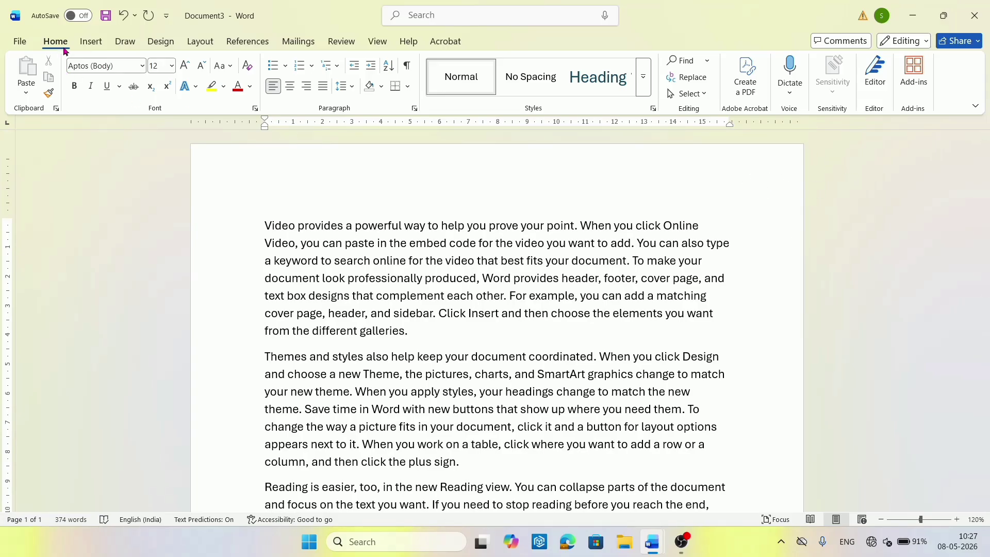
Open the Printed Watermark dialog through Design > Watermark > Custom Watermark for Document3.
click(86, 45)
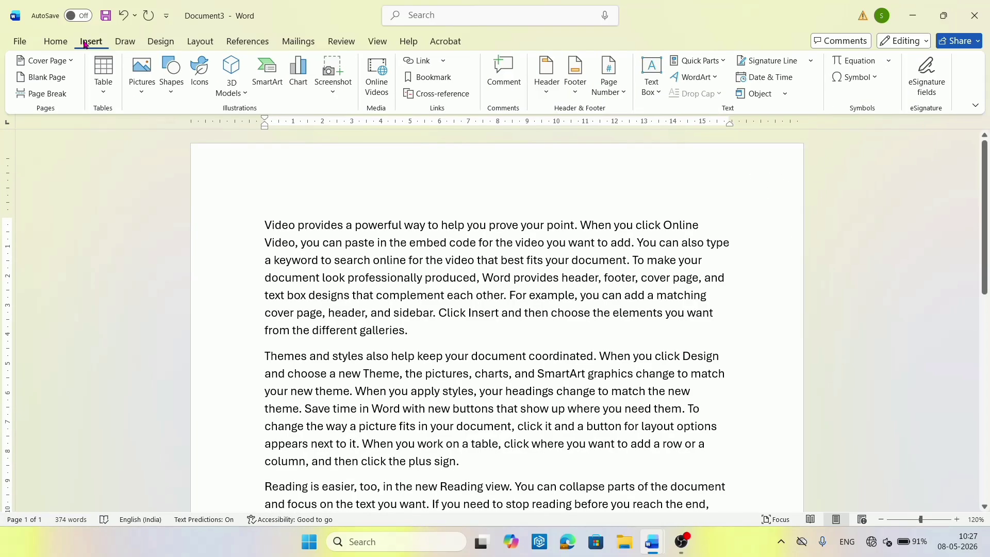
click(160, 43)
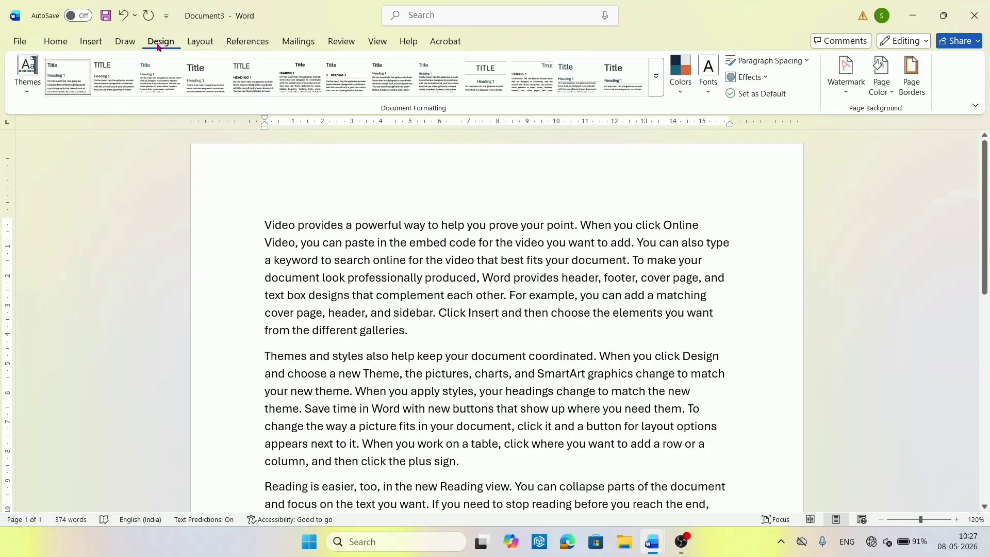
click(840, 86)
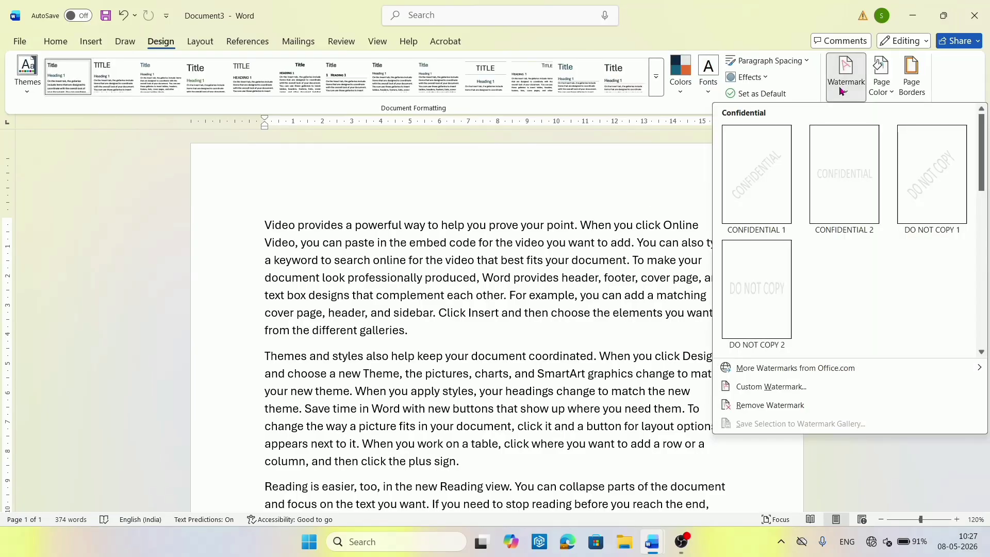
click(754, 386)
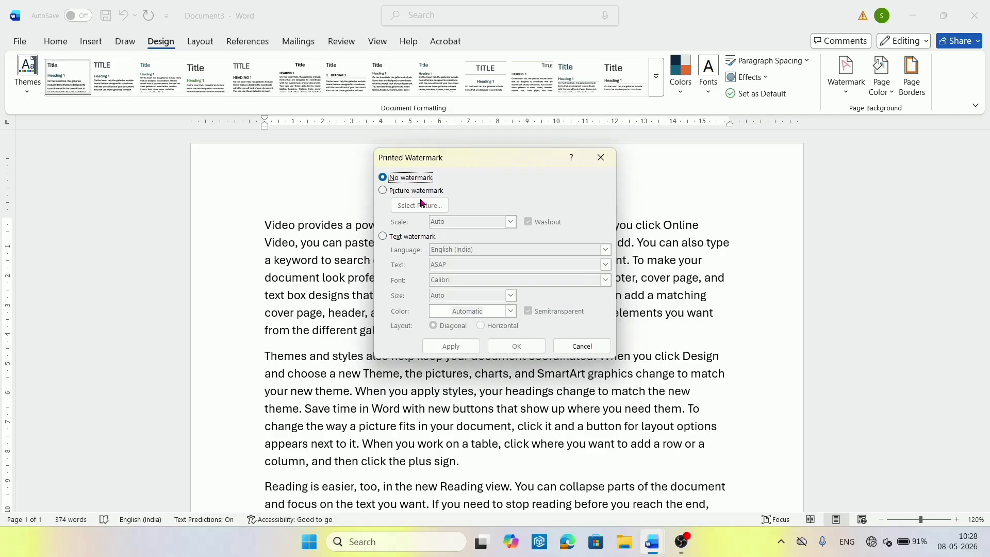
Choose a text watermark with the language set to English (India).
click(383, 236)
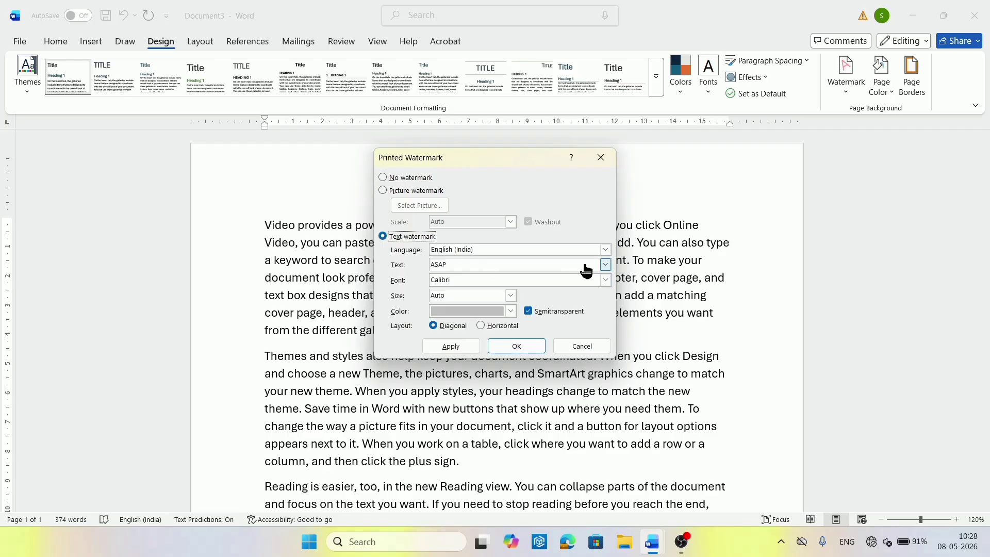
click(606, 251)
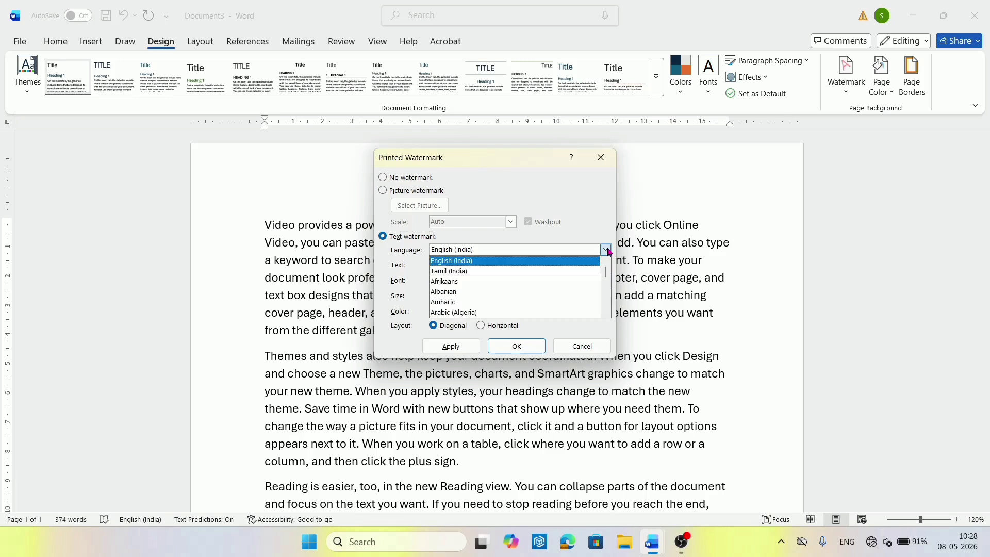
click(590, 271)
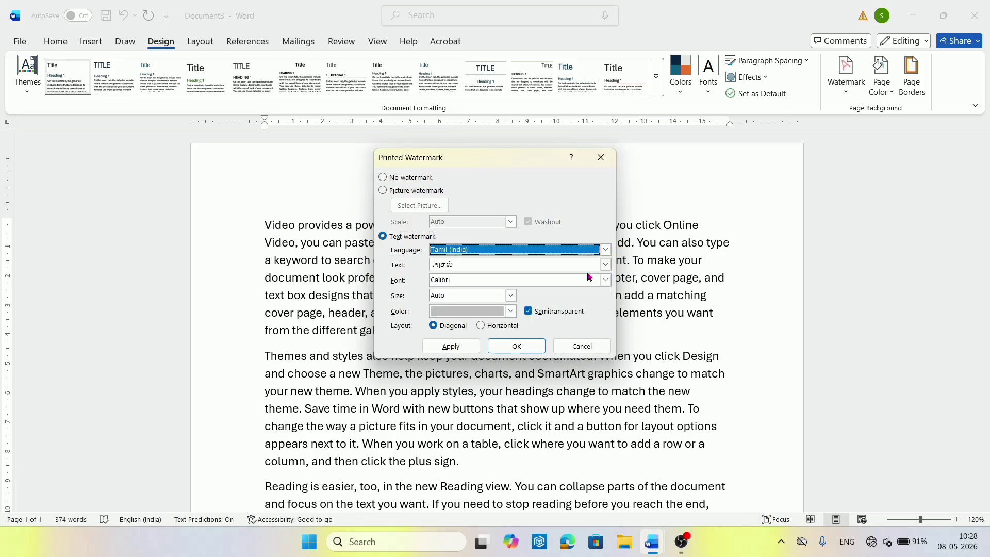
click(607, 250)
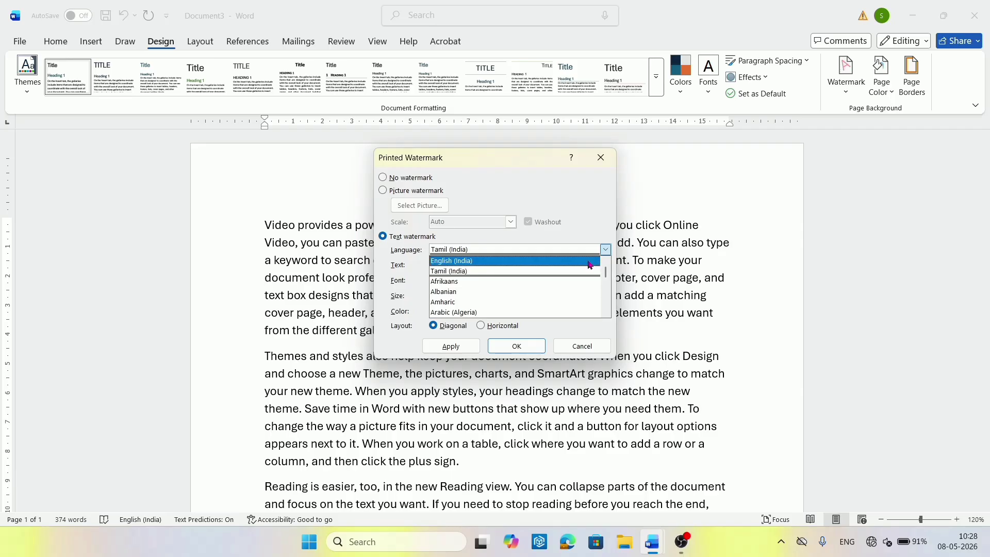
click(591, 261)
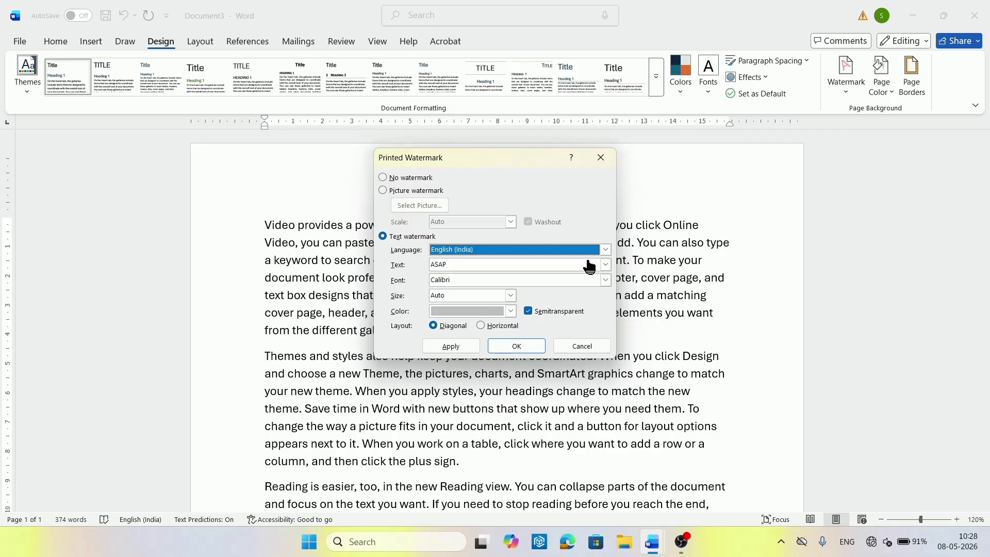
Replace the preset ASAP watermark text with a person's name.
click(607, 264)
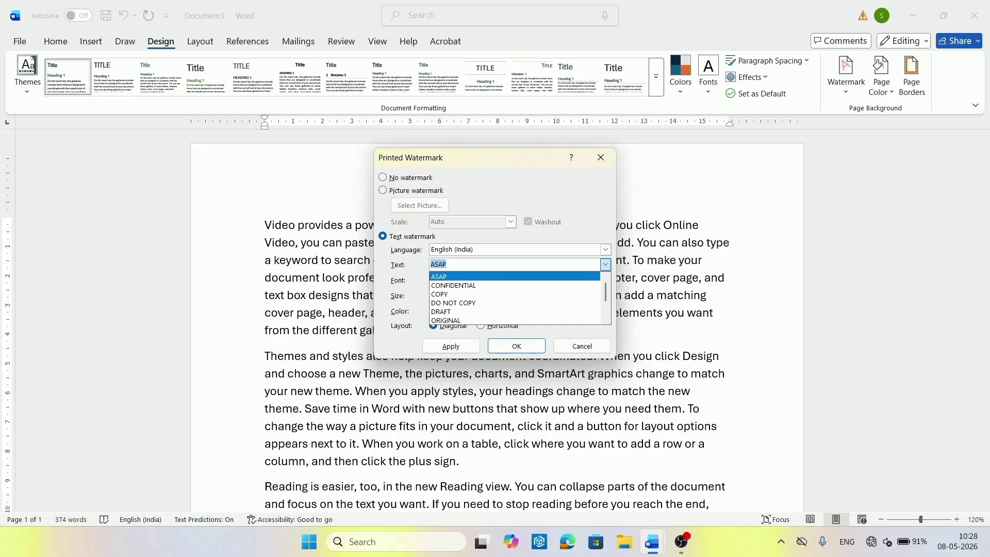
key(BackSpace)
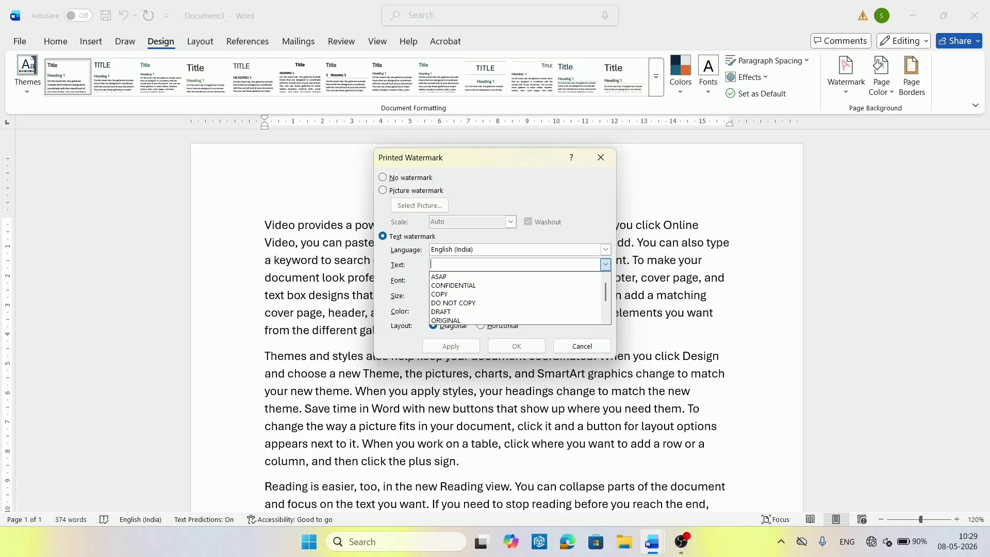
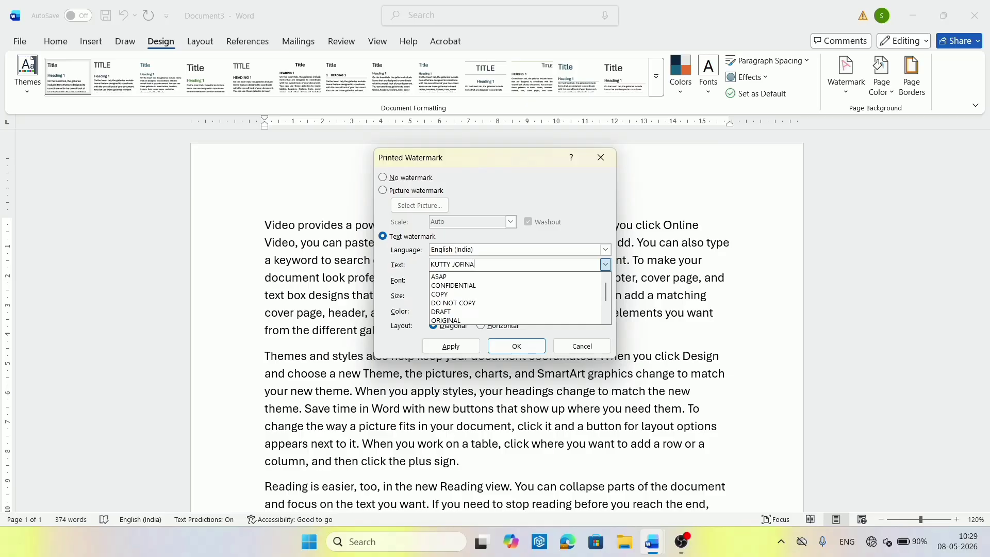
click(399, 279)
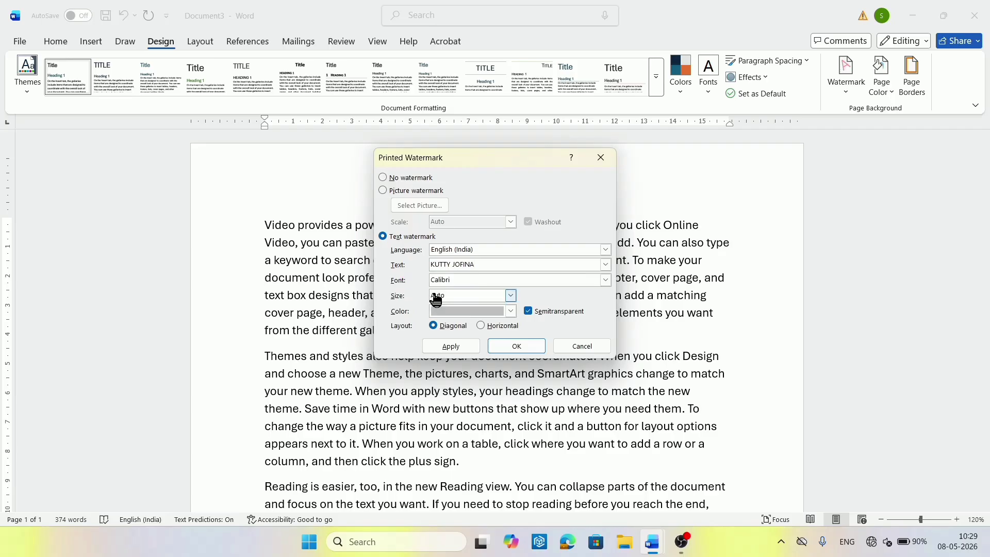
Set the watermark font to Times New Roman.
click(606, 280)
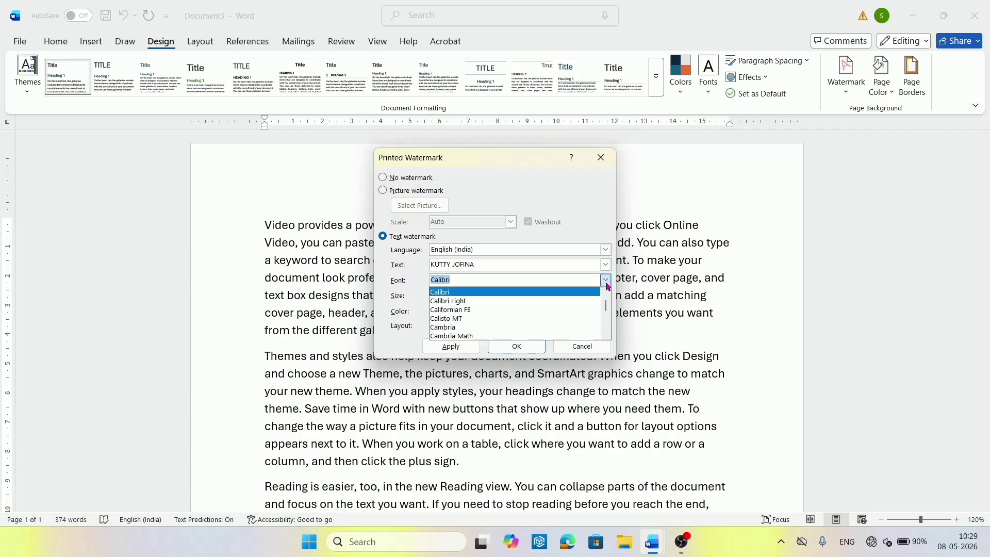
click(607, 327)
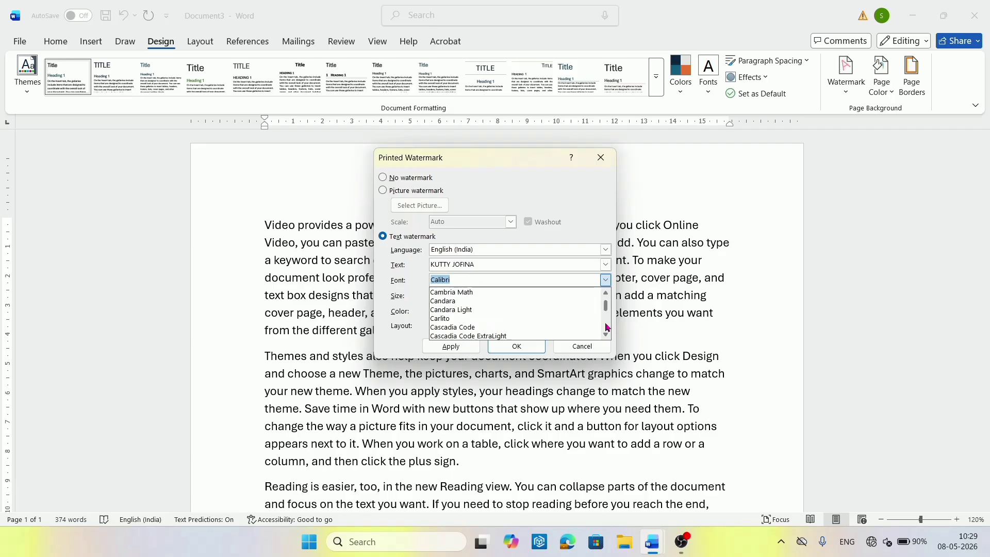
click(608, 327)
click(607, 327)
click(607, 327)
click(608, 327)
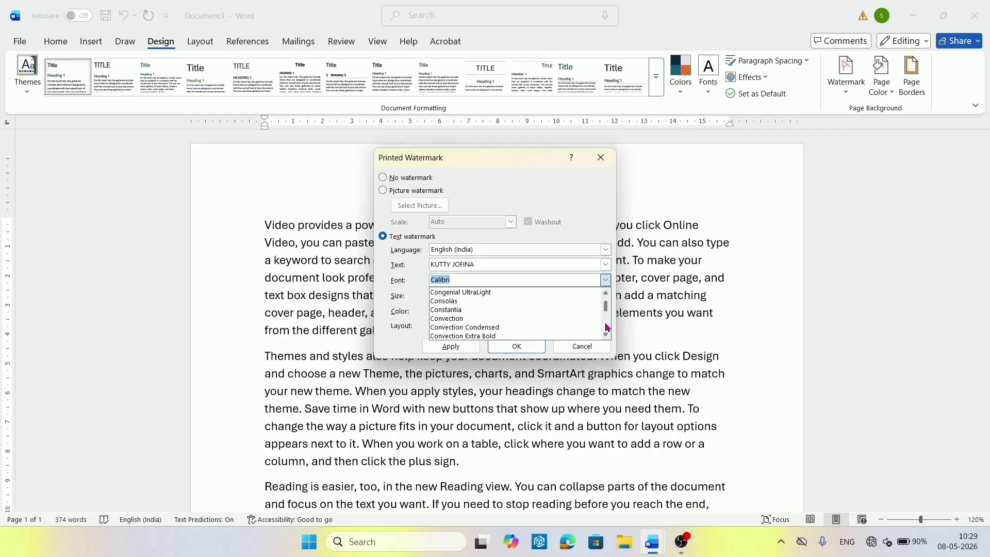
click(607, 327)
click(607, 327)
click(607, 327)
click(607, 326)
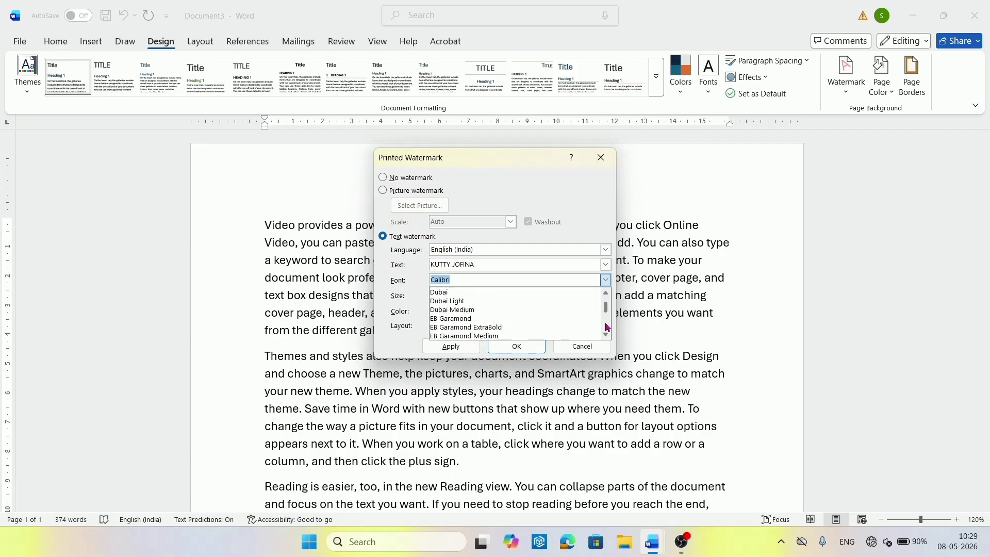
click(607, 327)
click(607, 327)
text(ti)
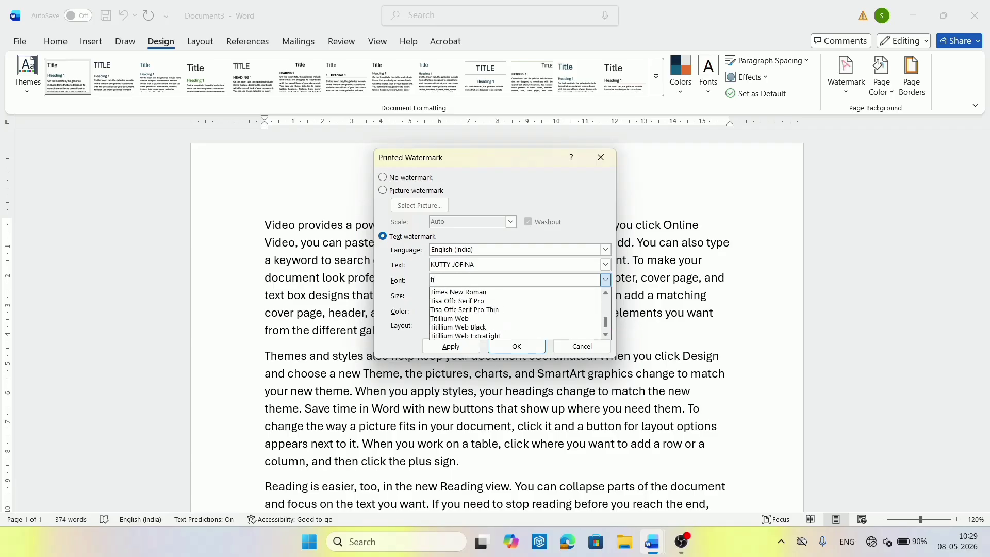
click(461, 292)
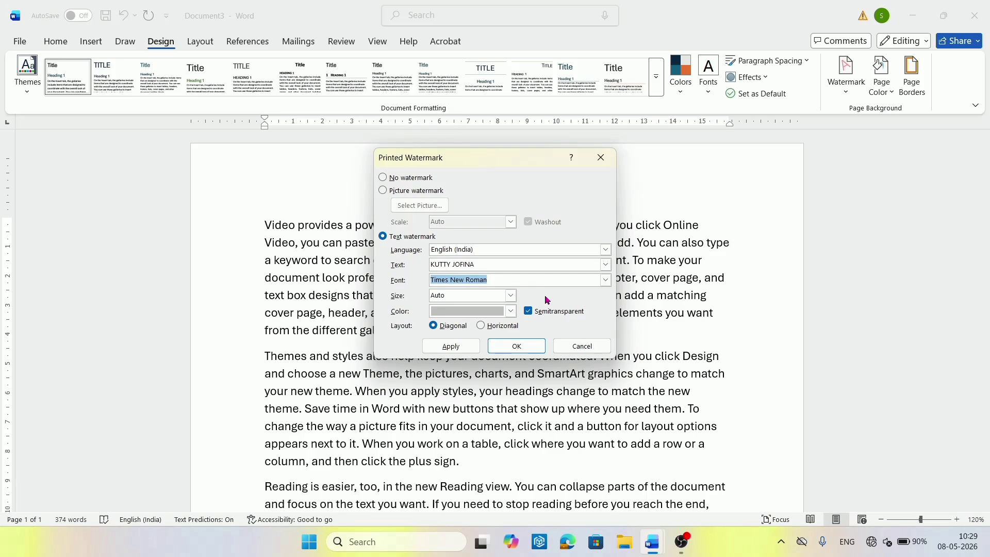
Color the watermark text red, apply it to the page, and close the dialog.
click(511, 311)
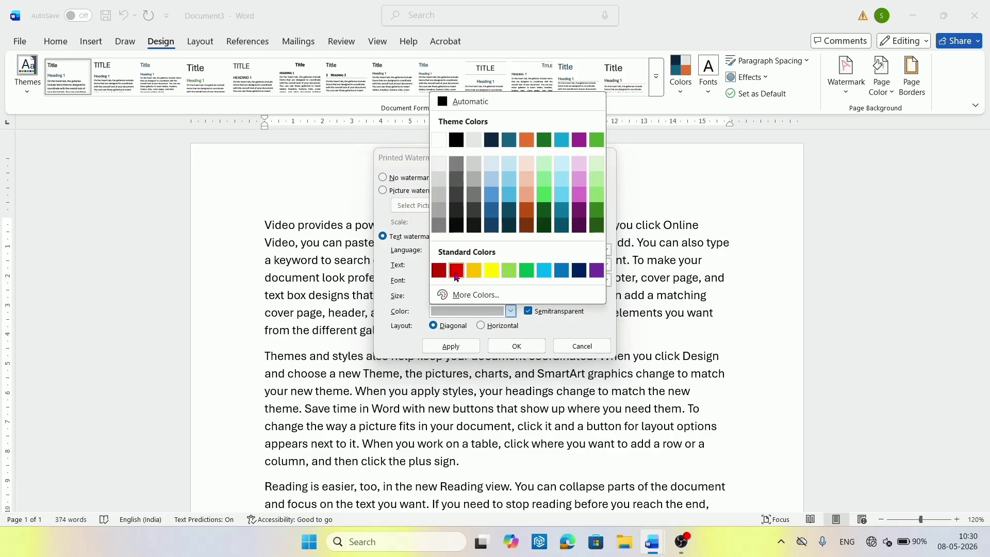
click(456, 271)
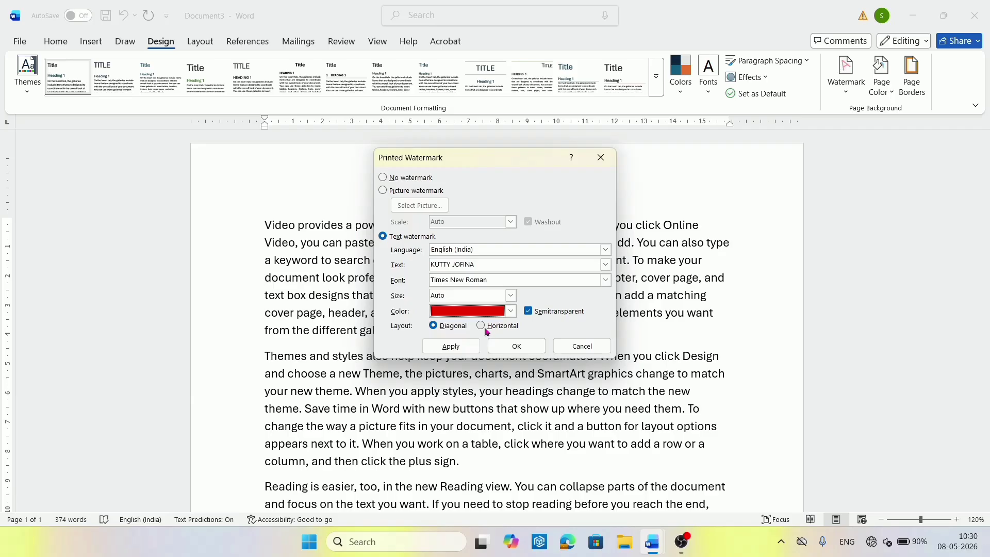
click(447, 347)
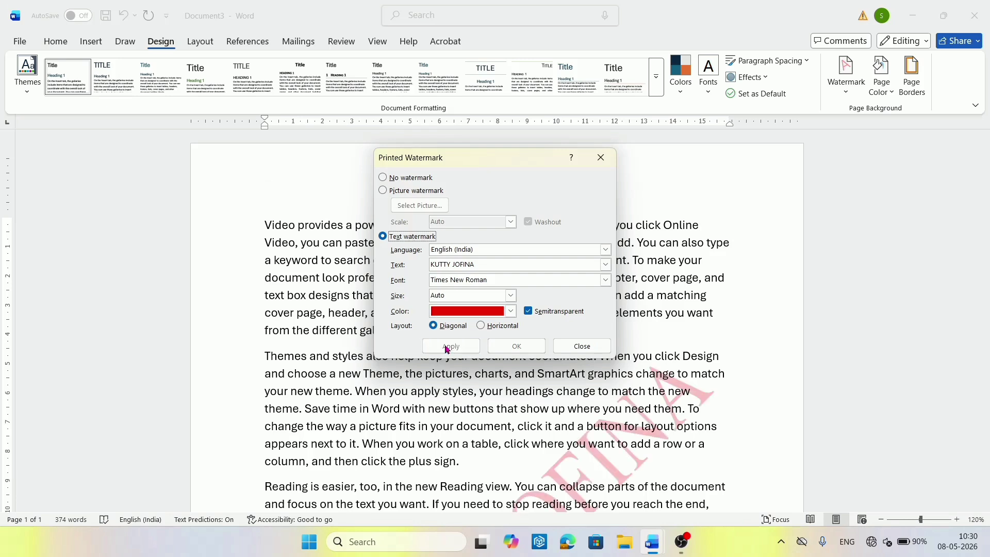
click(582, 347)
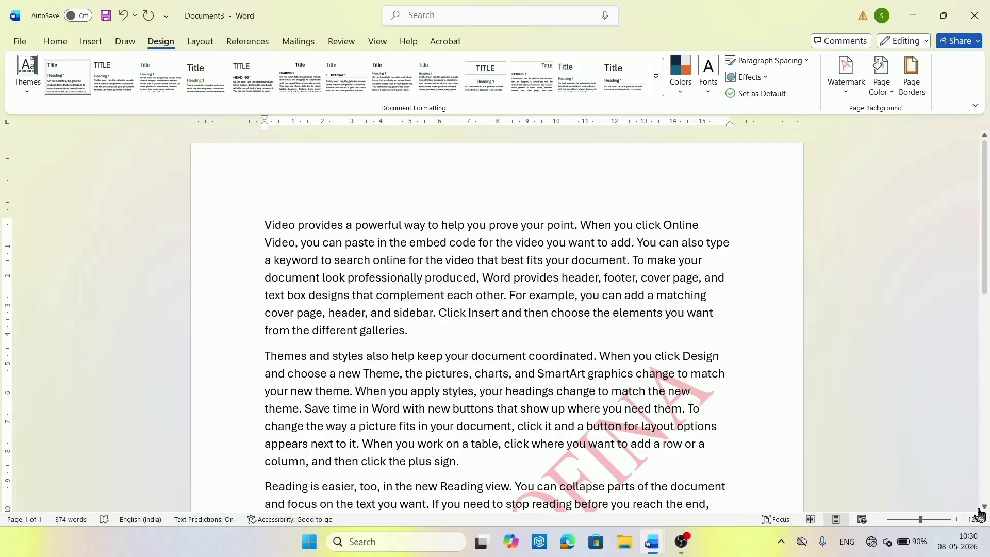
drag(985, 507, 985, 508)
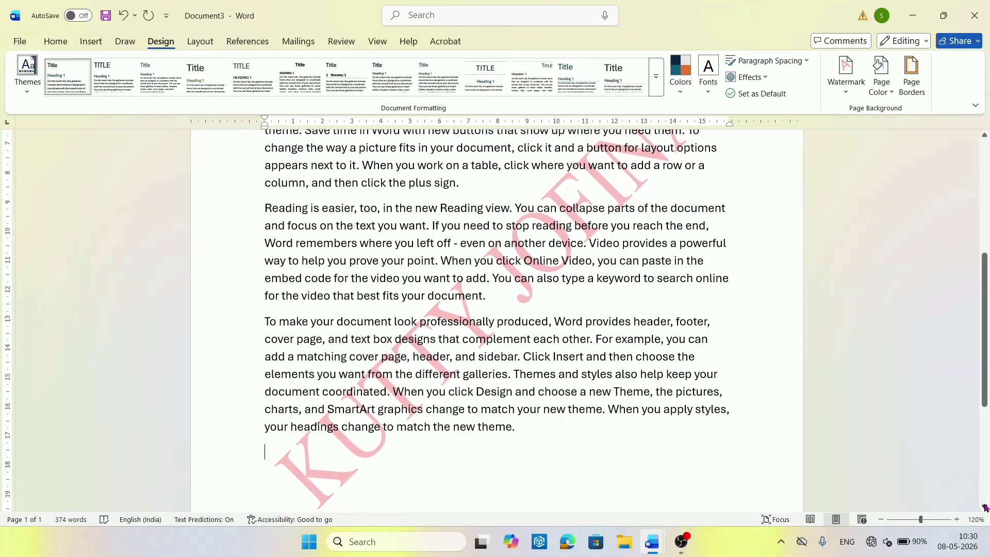
key(ctrl+p)
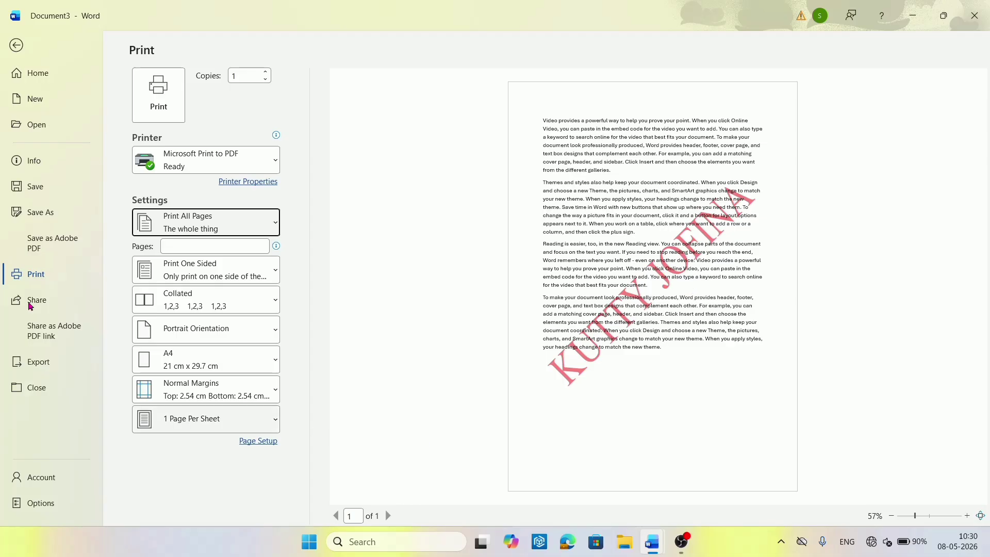
click(16, 46)
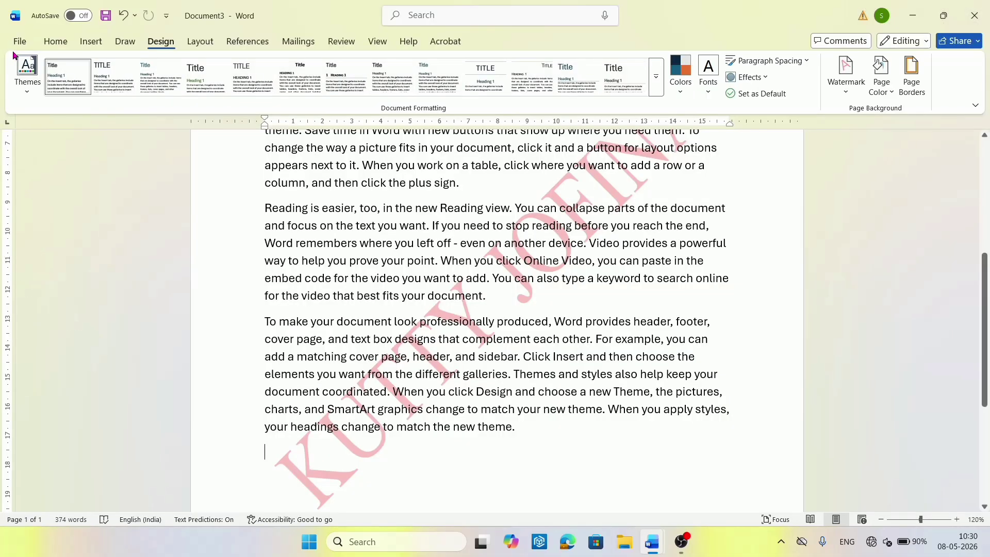
Change the name watermark's layout to Horizontal in Custom Watermark and apply it.
click(843, 95)
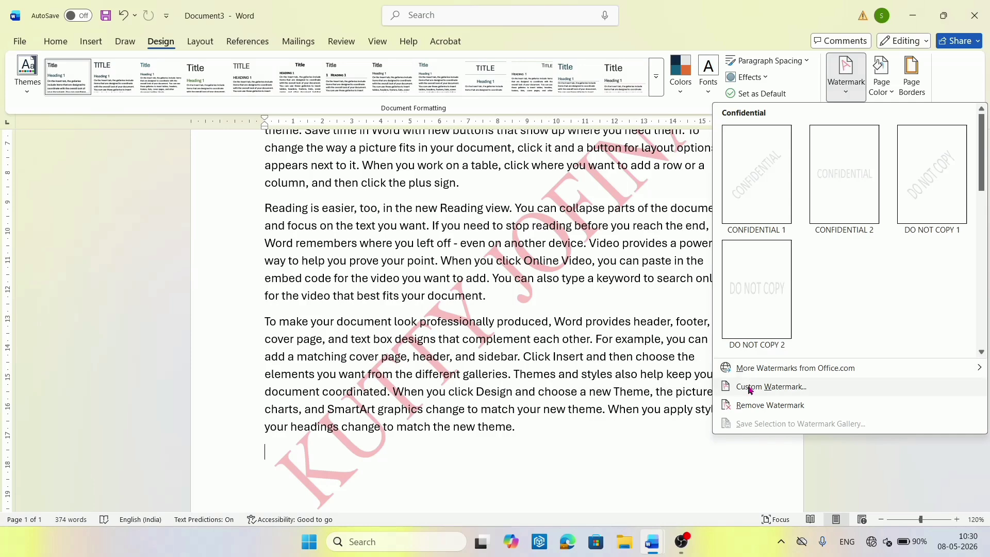
click(749, 388)
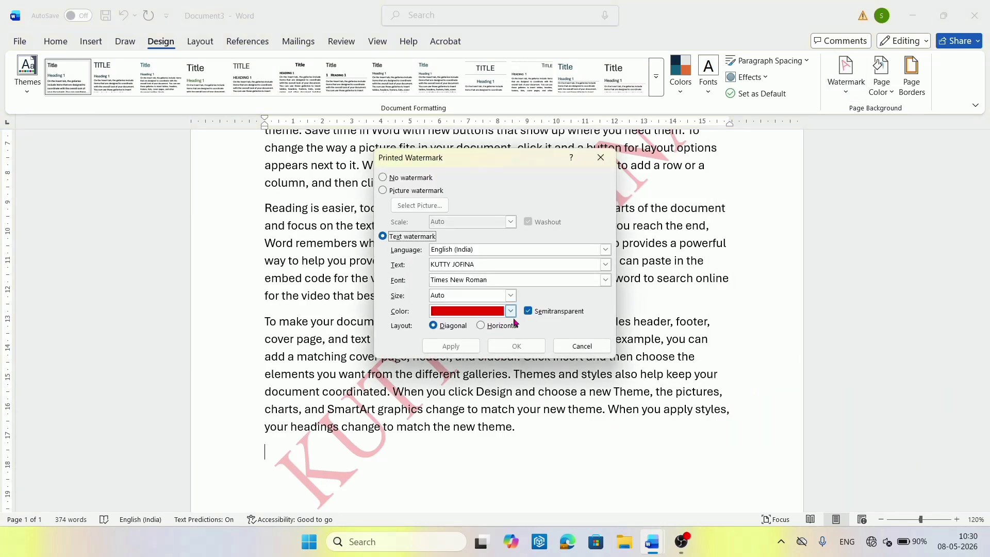
click(483, 328)
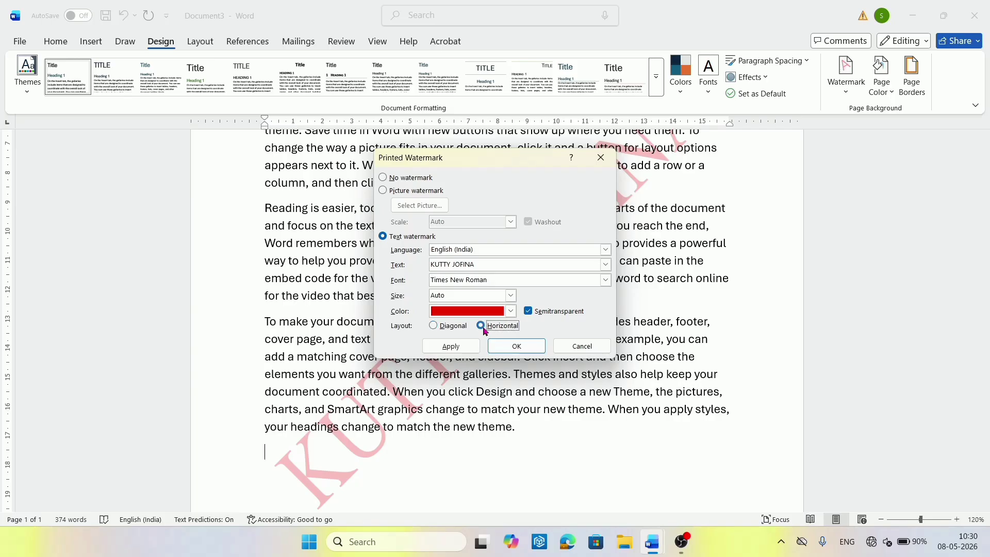
click(461, 349)
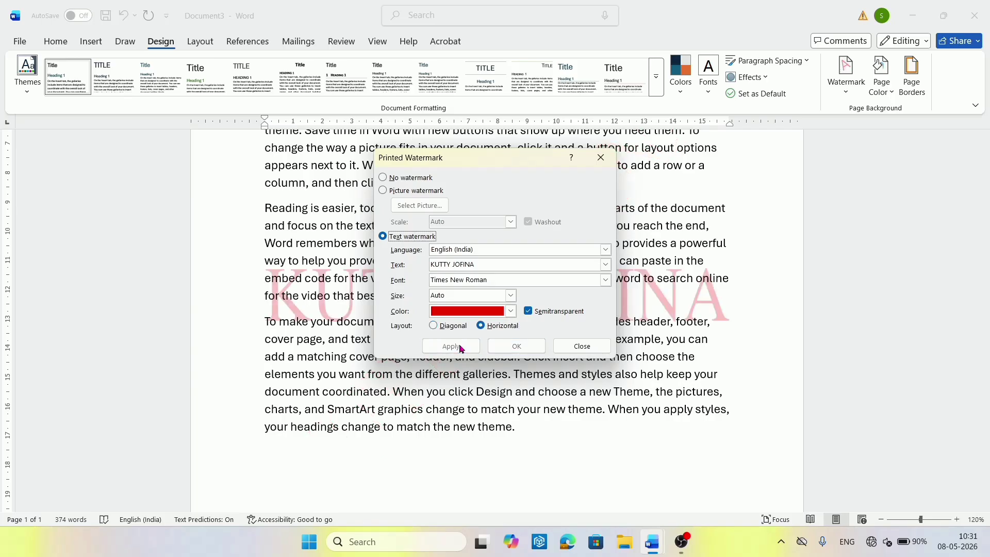
click(582, 346)
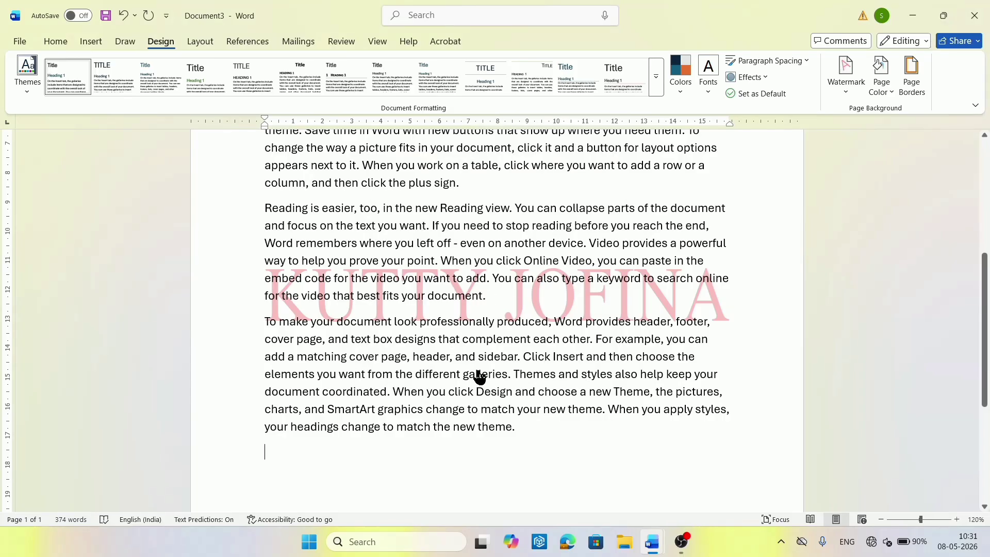
Preview the horizontal watermark, then reopen the Custom Watermark settings.
key(ctrl+p)
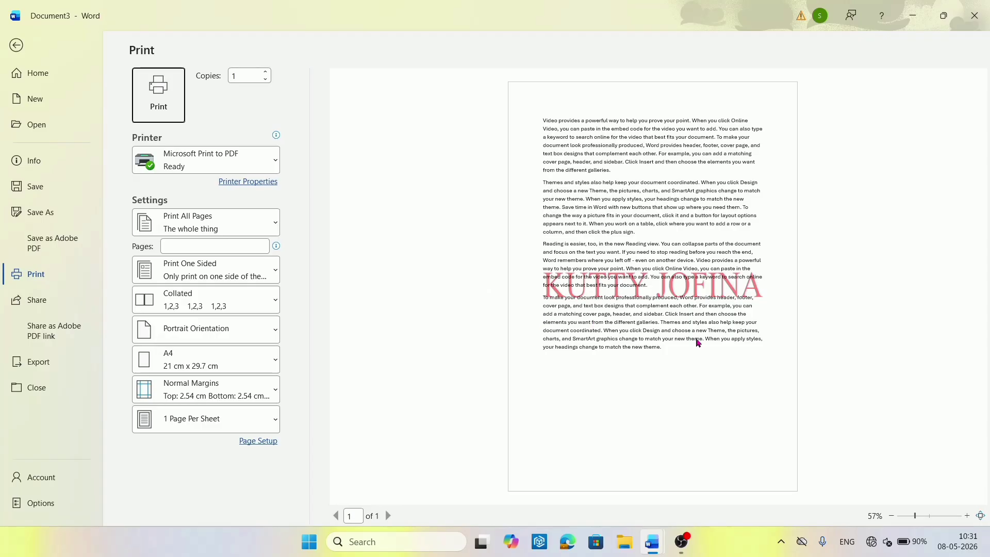
click(17, 47)
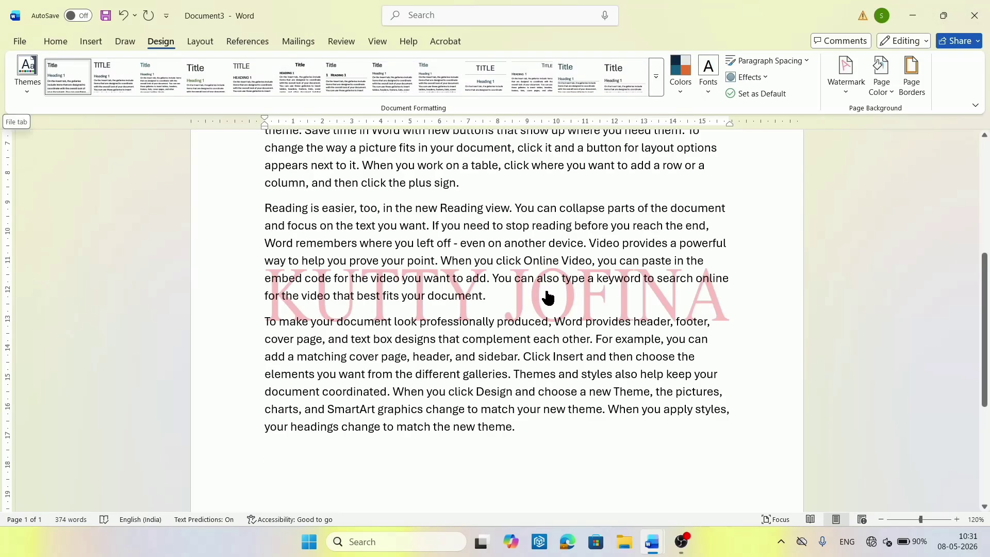
click(842, 91)
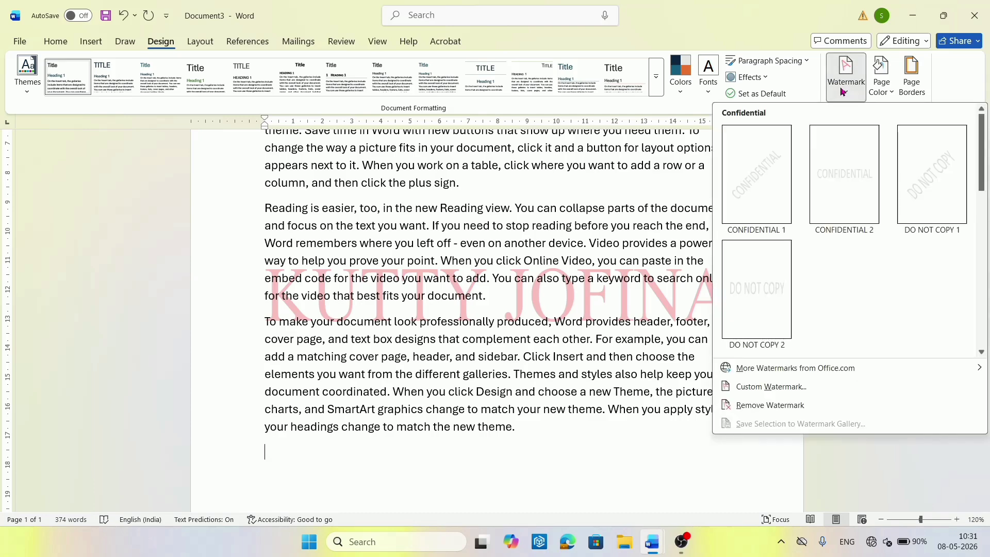
click(802, 386)
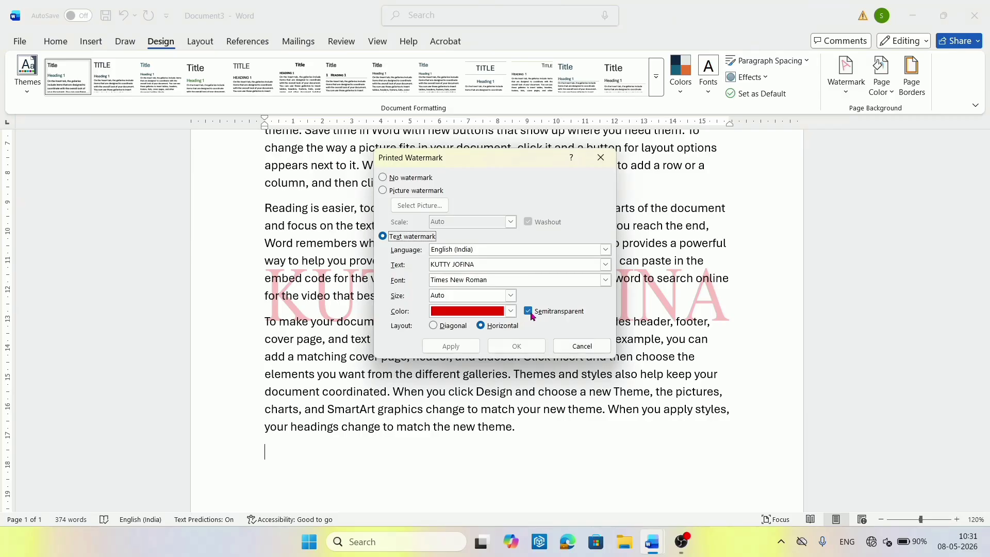
Choose Diagonal layout and toggle Semitransparent off and back on.
click(433, 326)
click(533, 314)
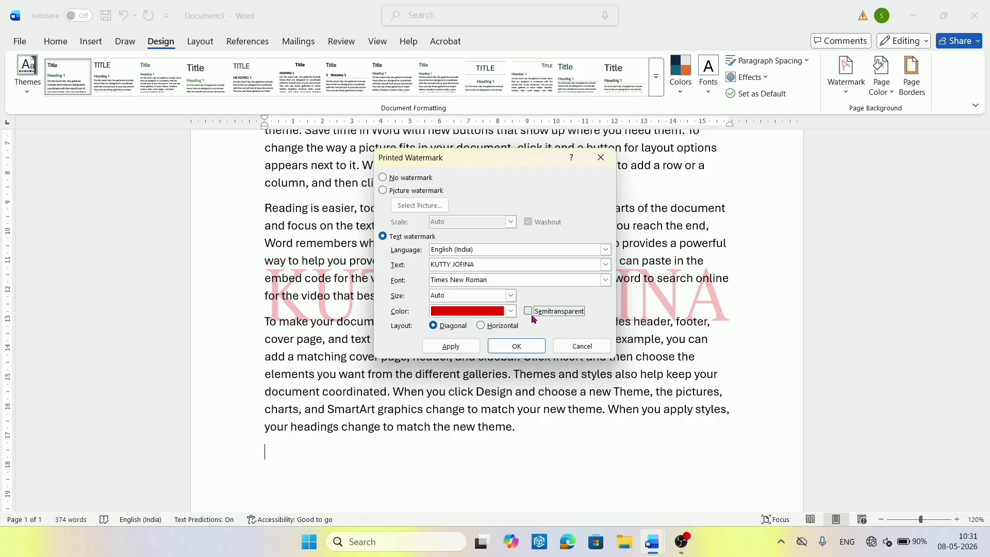
click(528, 311)
click(449, 356)
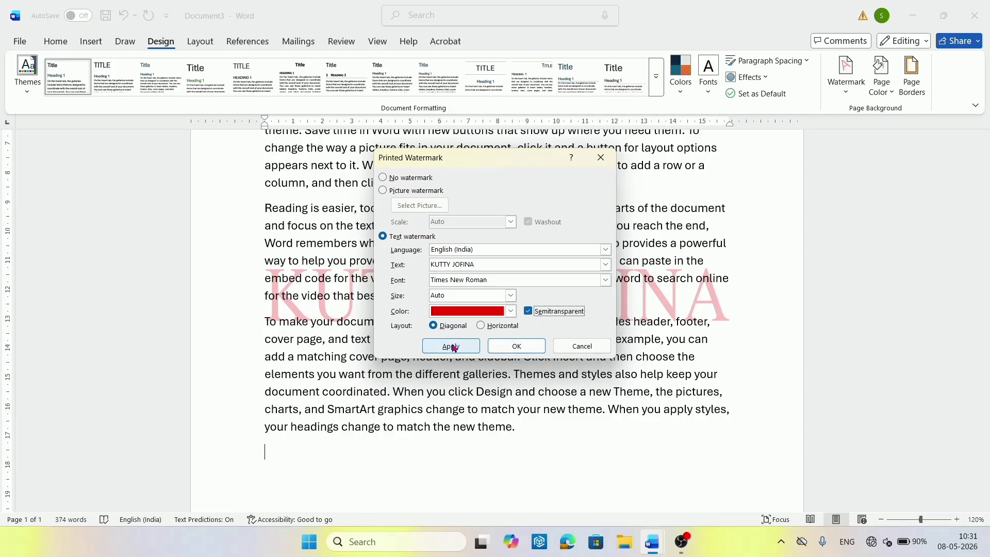
Apply the diagonal layout, make the red watermark solid with Semitransparent off, then preview the page.
drag(475, 153, 673, 195)
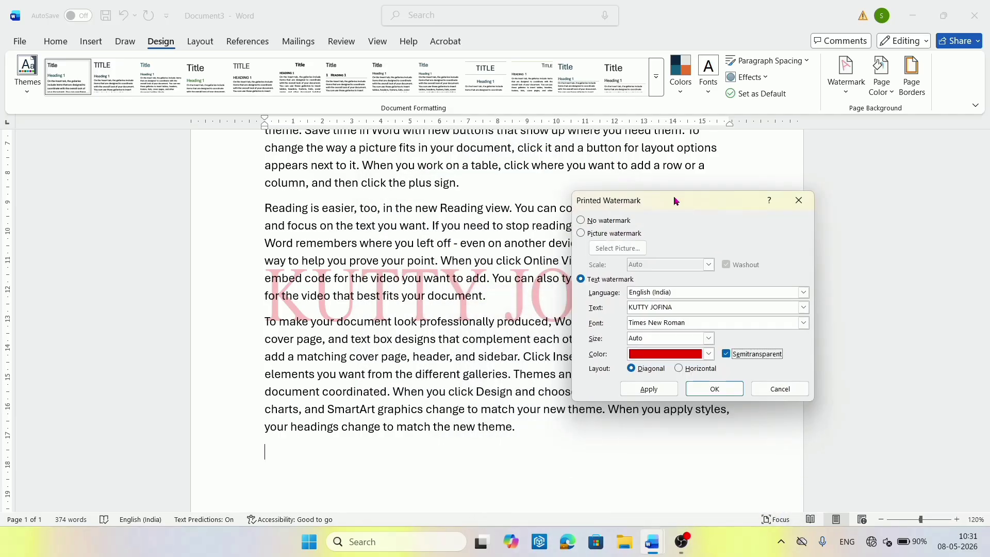
click(644, 390)
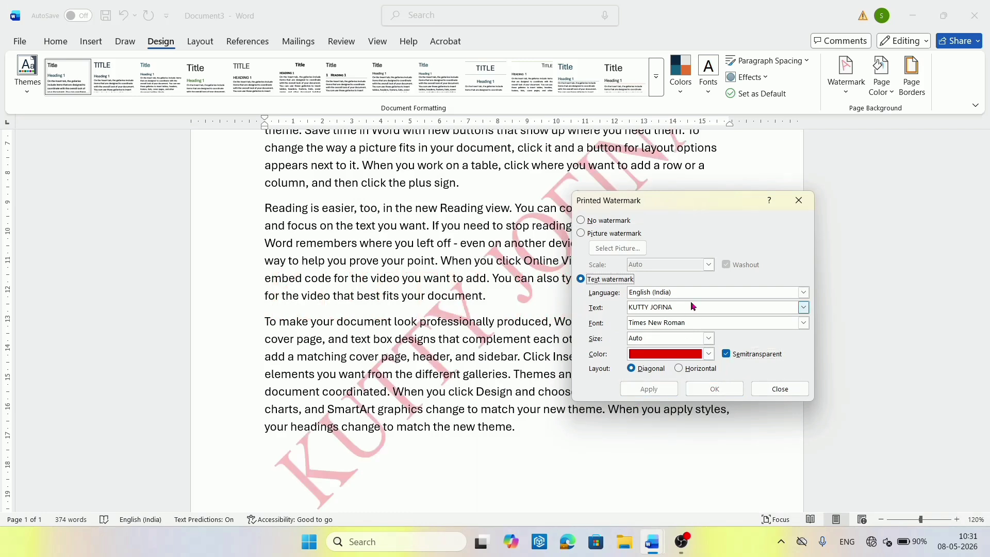
drag(658, 202, 718, 262)
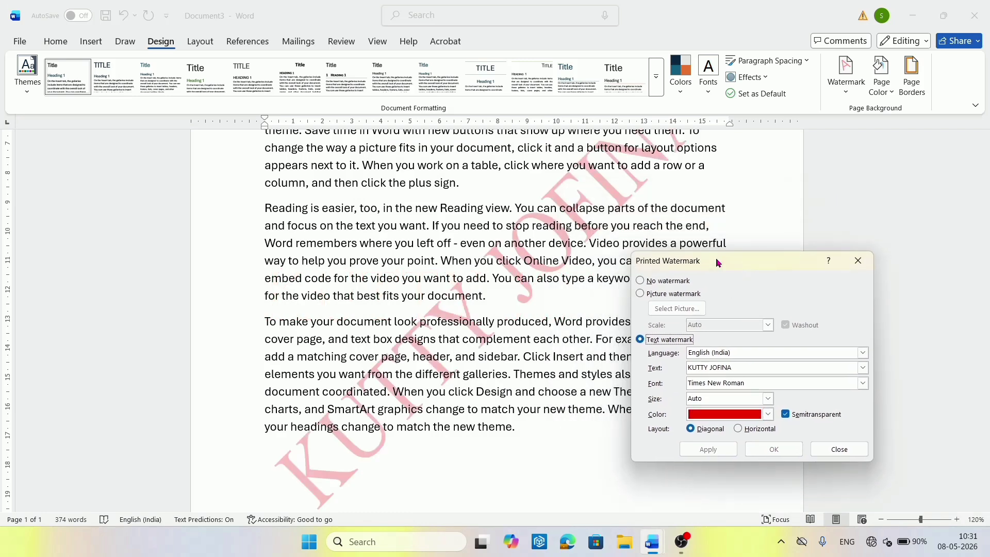
click(786, 414)
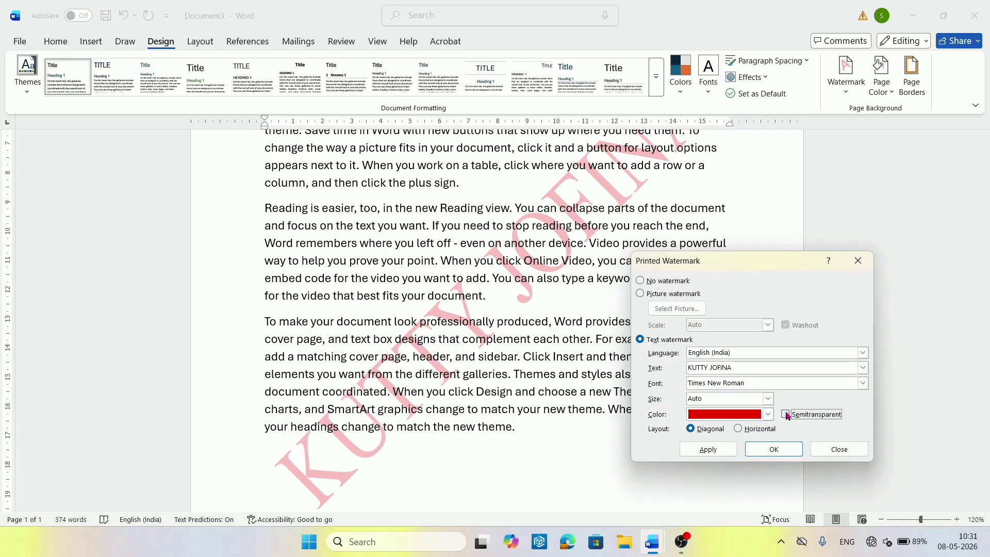
click(693, 447)
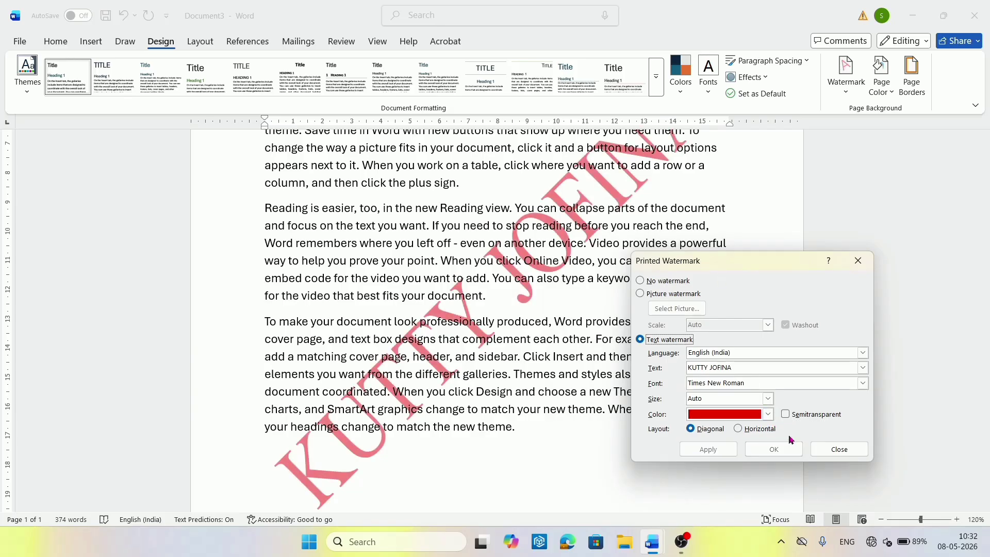
click(836, 452)
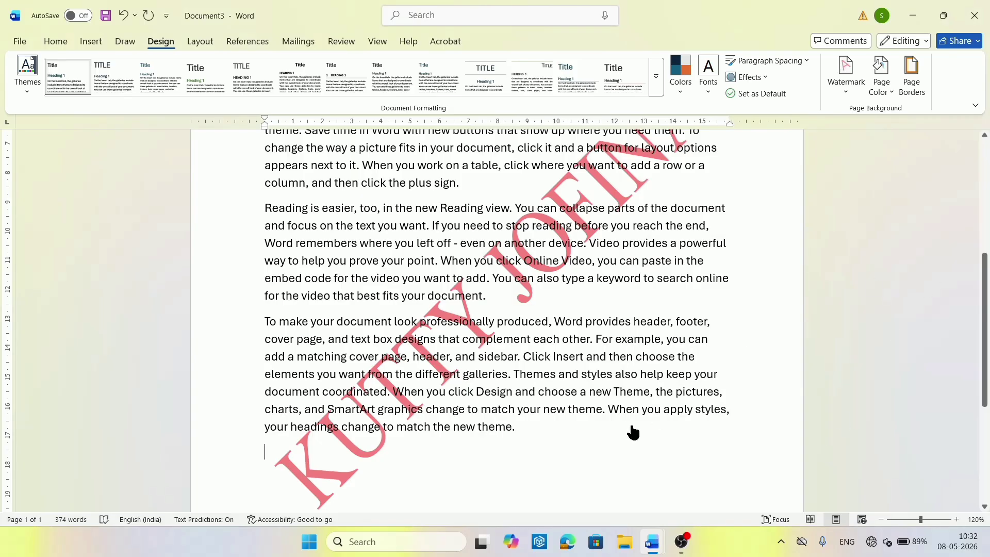
key(ctrl+p)
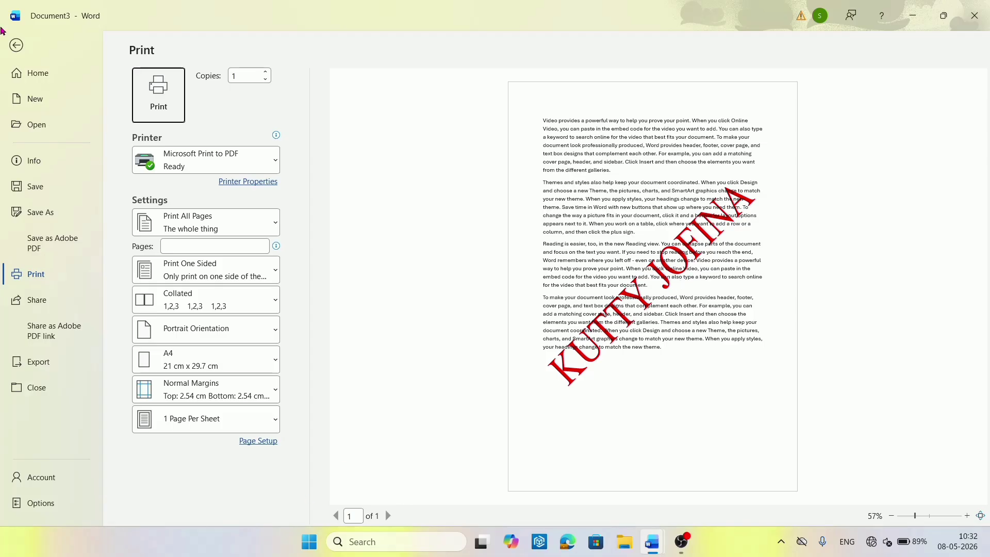
Recolour the diagonal name watermark black in Custom Watermark, then view the print preview.
click(20, 49)
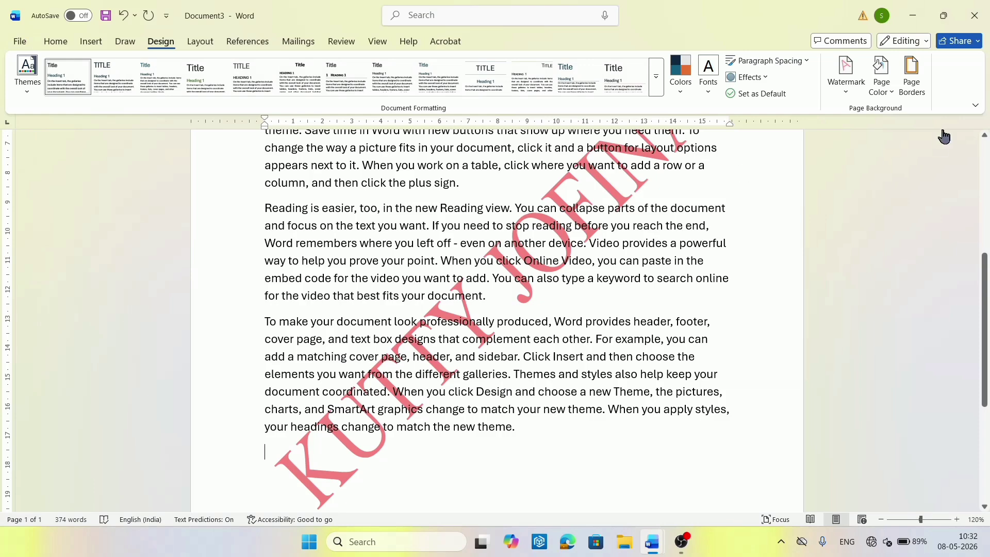
click(842, 98)
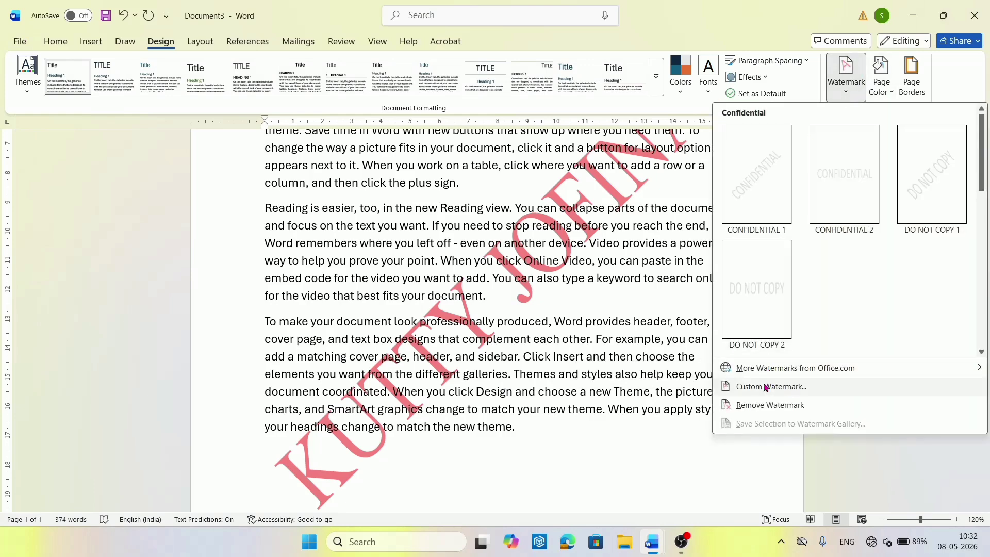
click(765, 387)
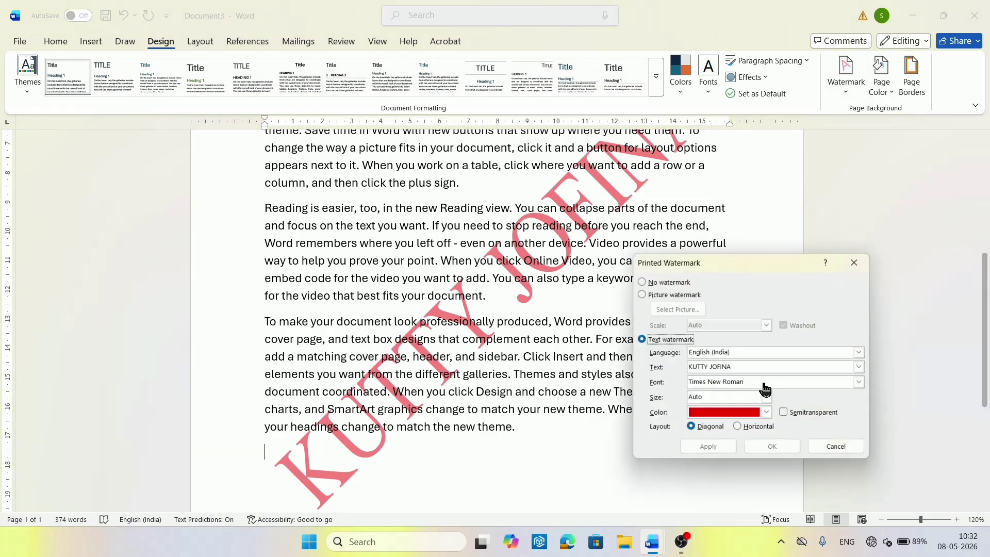
click(768, 416)
click(713, 248)
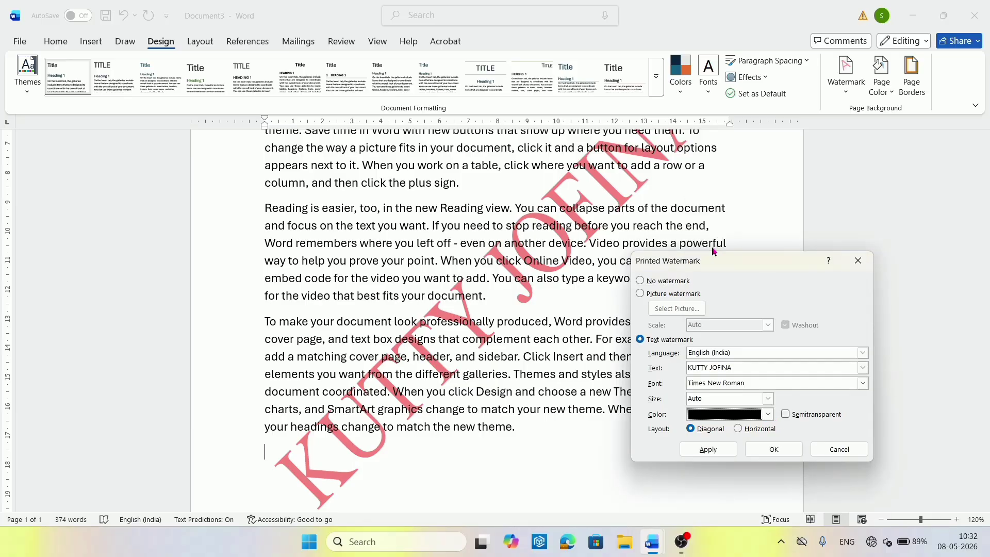
click(693, 451)
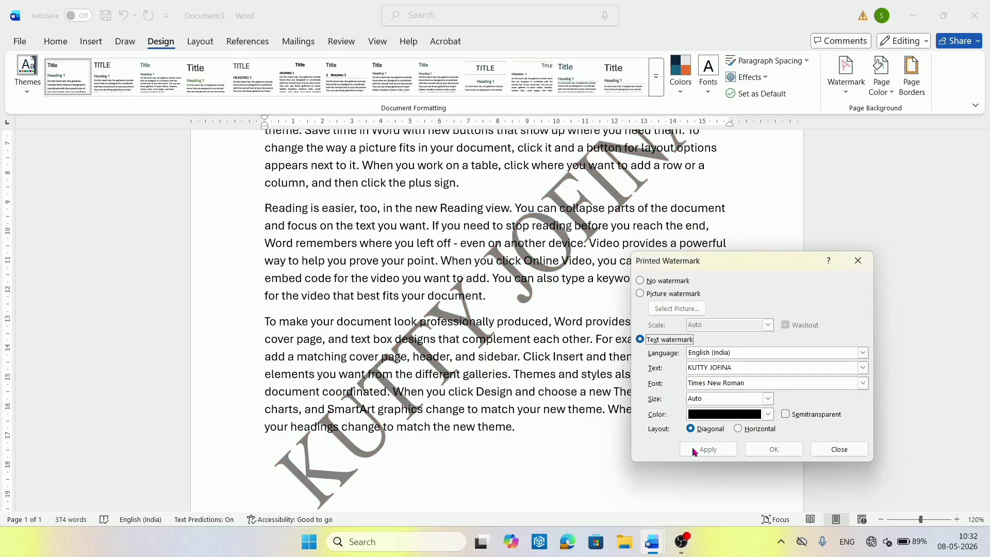
click(826, 450)
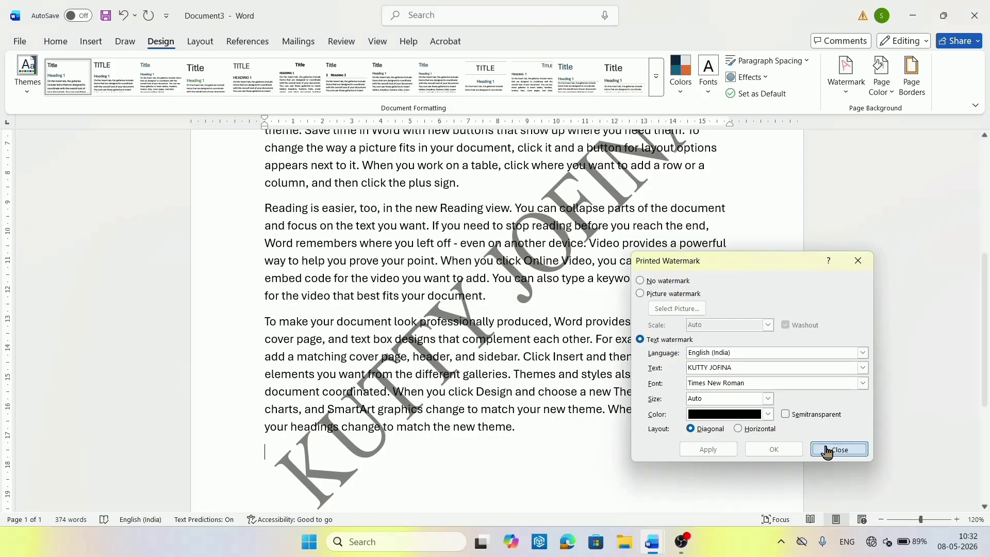
key(ctrl+p)
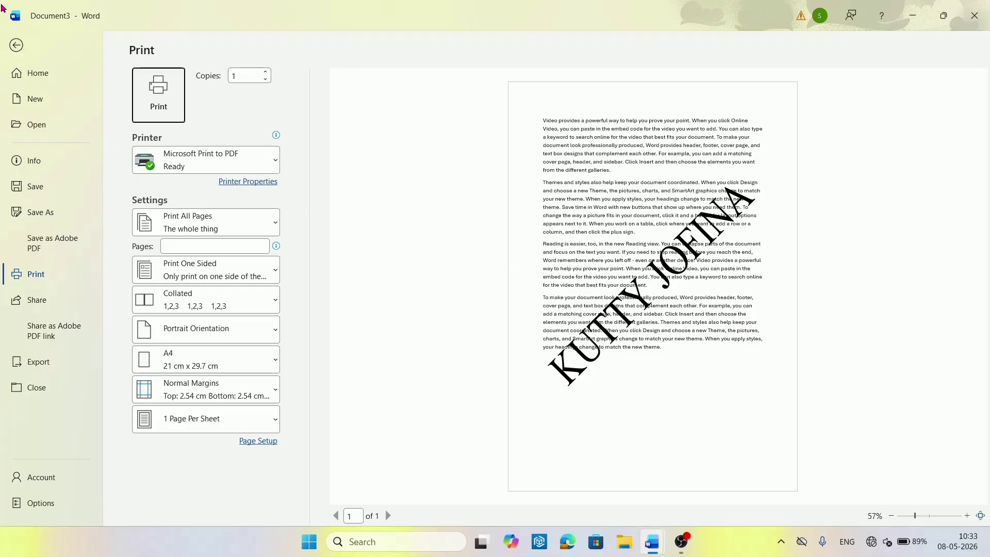
Turn Semitransparent back on for the diagonal name watermark, then return to editing.
click(16, 45)
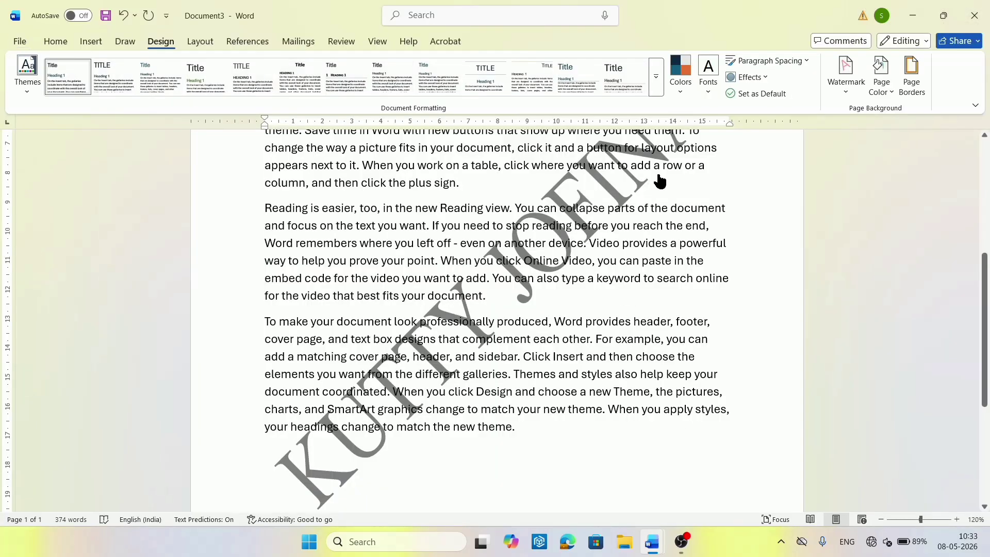
click(845, 93)
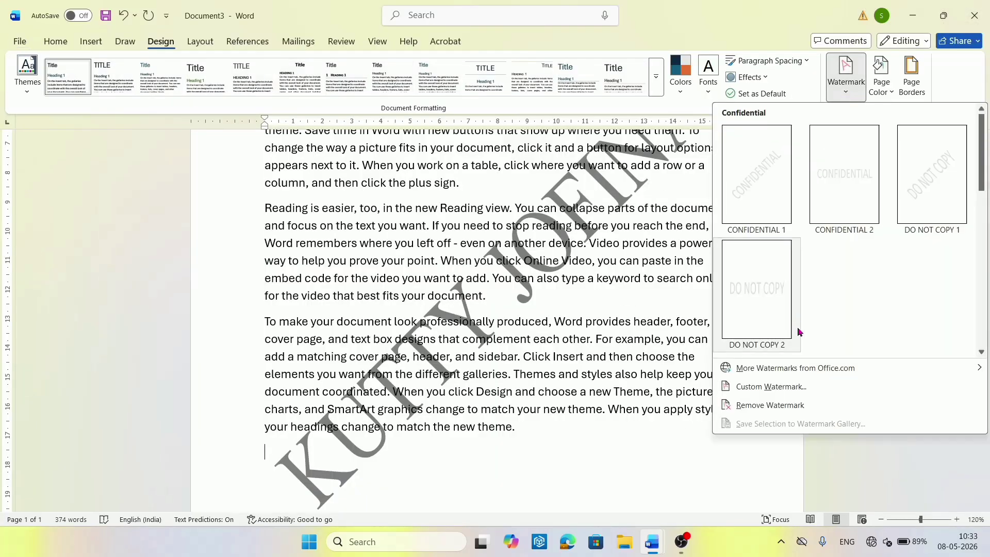
click(770, 389)
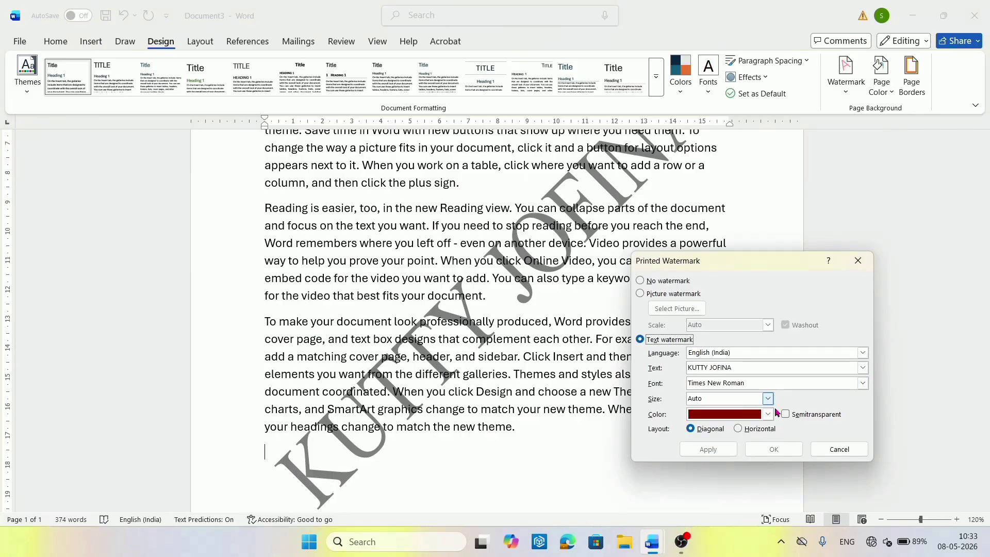
click(788, 421)
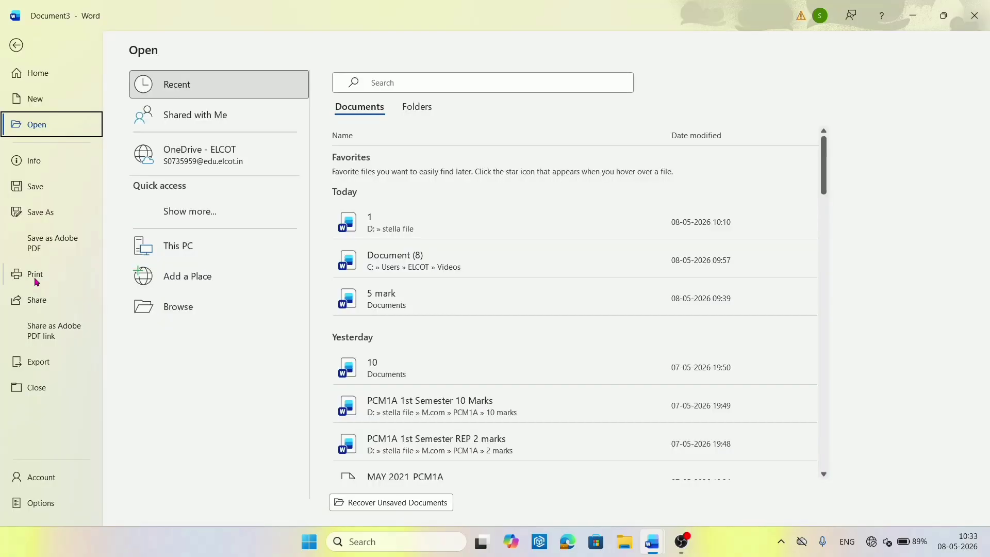
click(35, 279)
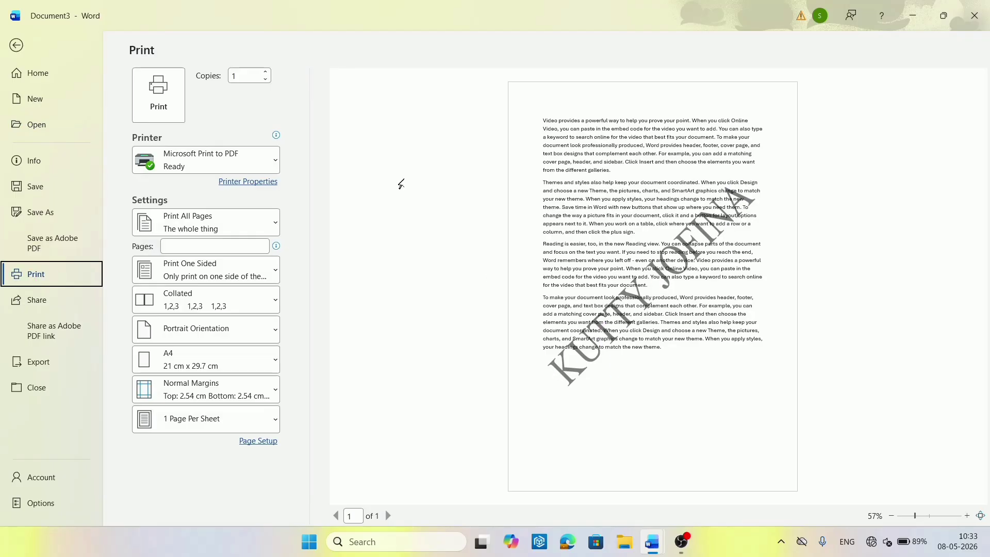
click(19, 49)
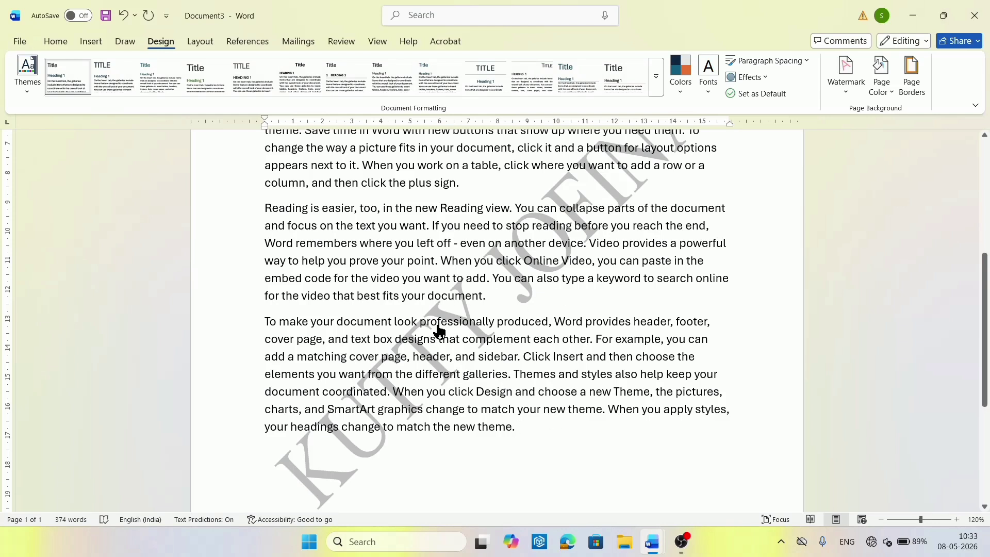
click(55, 42)
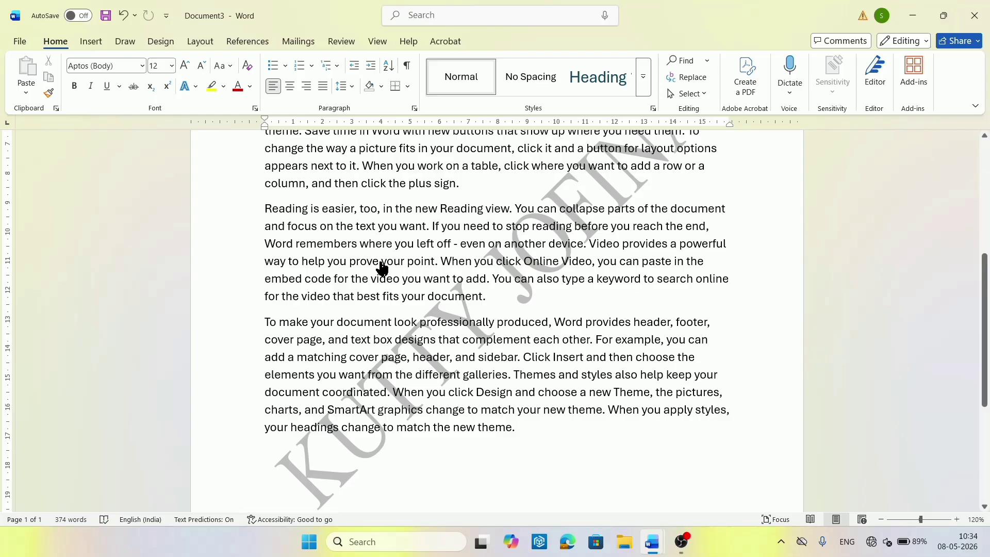
click(151, 45)
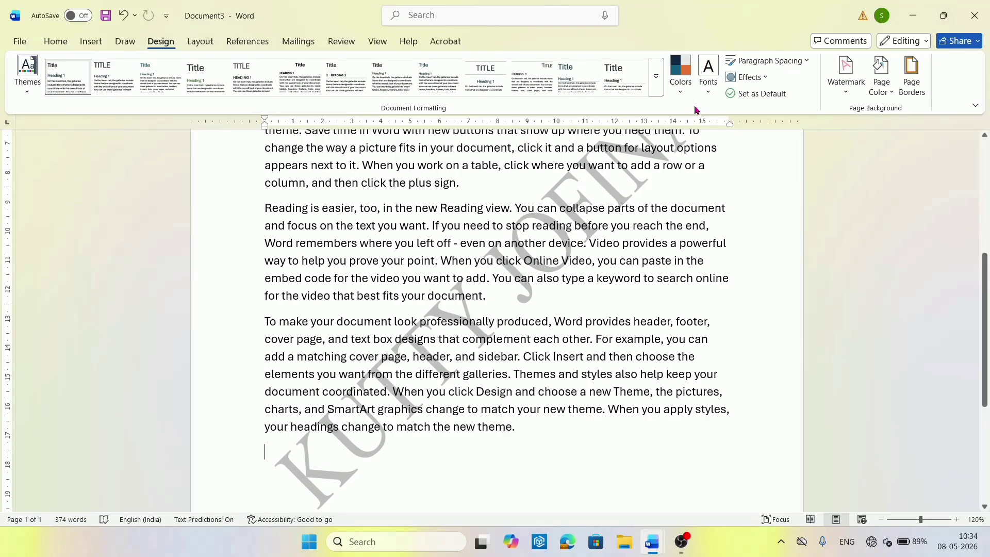
Open Custom Watermark, move the dialog aside, and switch it to Picture watermark.
click(844, 87)
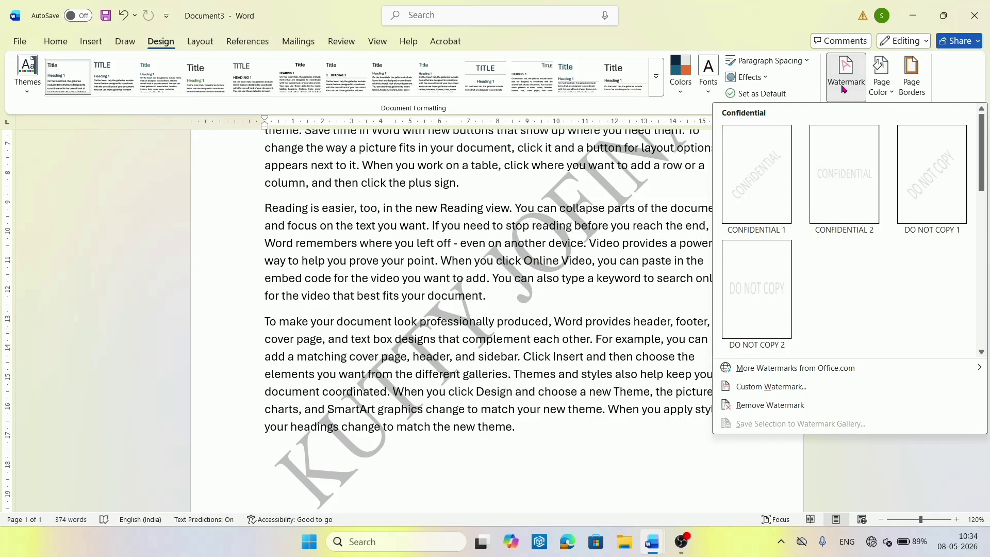
click(754, 388)
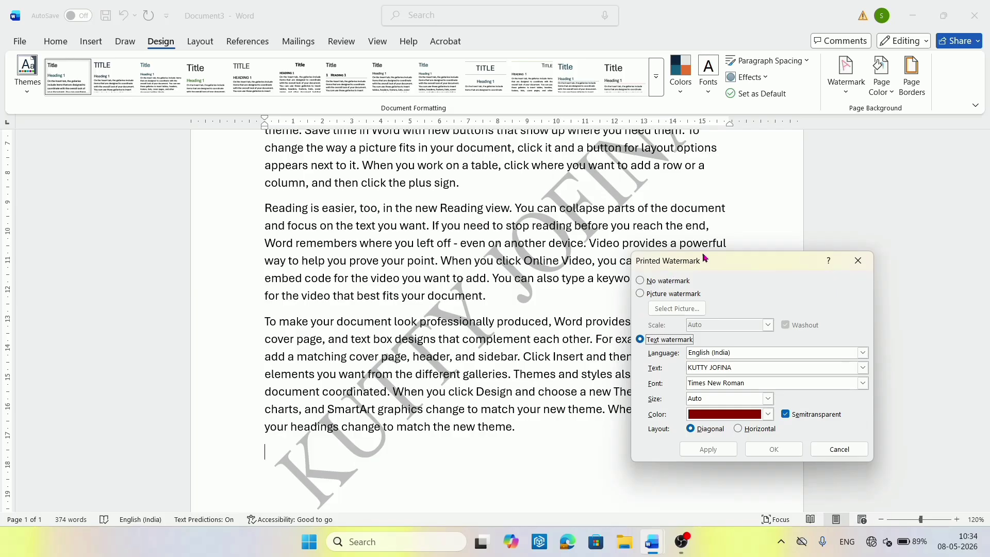
drag(703, 261, 305, 159)
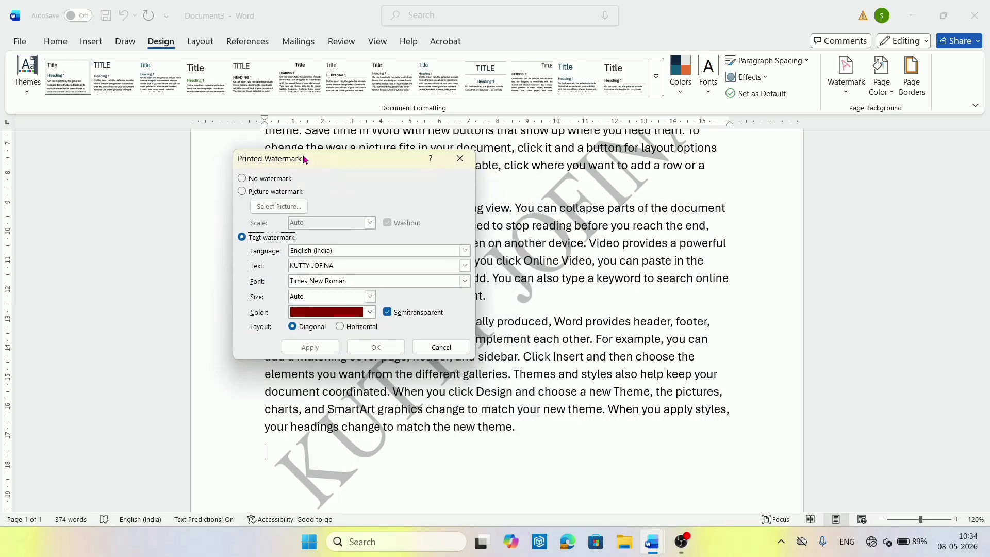
click(241, 193)
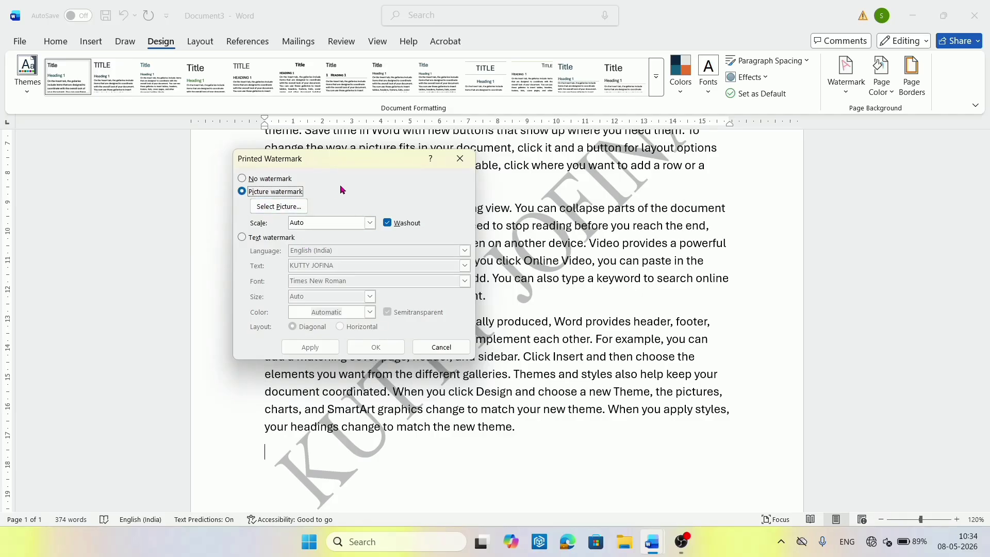
Open Select Picture, past the offline notice, choosing Work offline to browse local files.
click(280, 209)
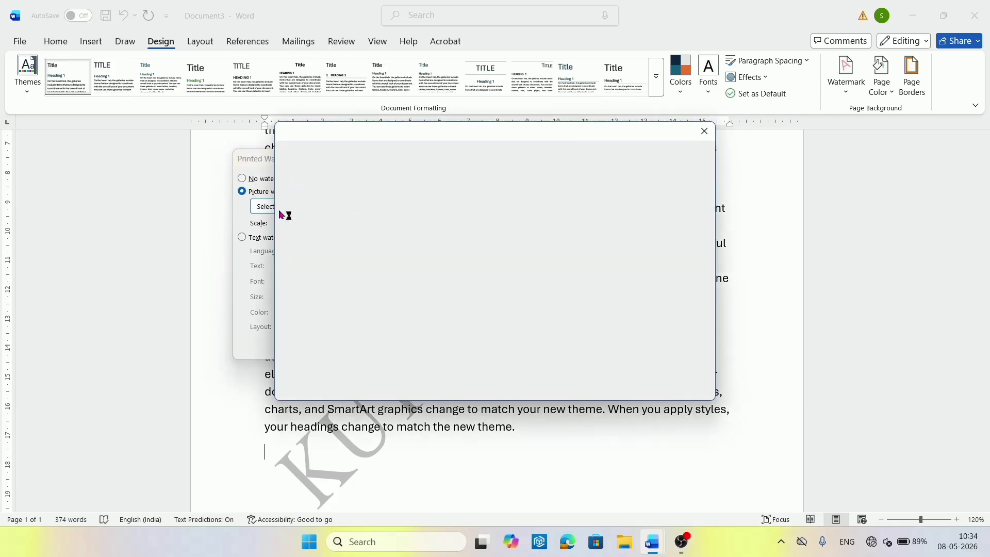
key(Escape)
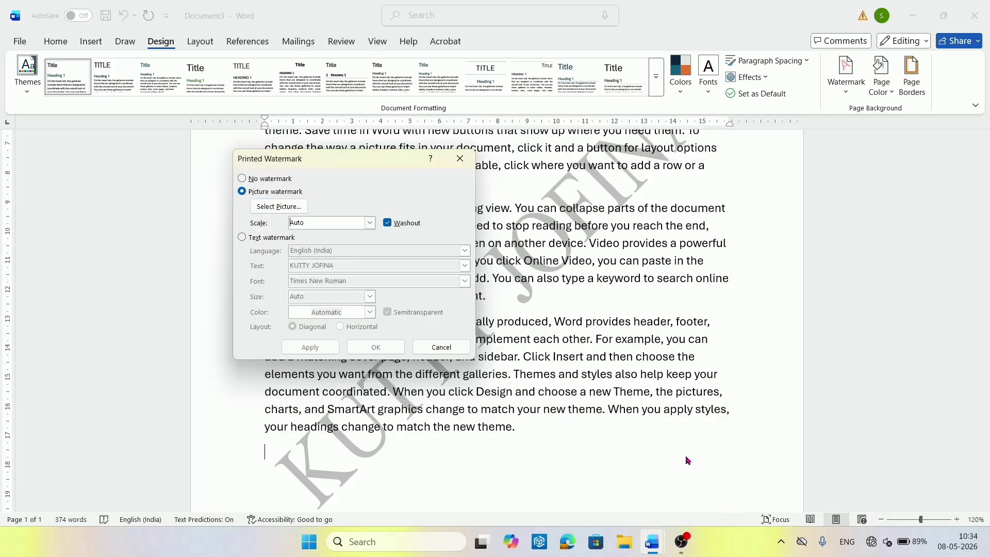
click(278, 209)
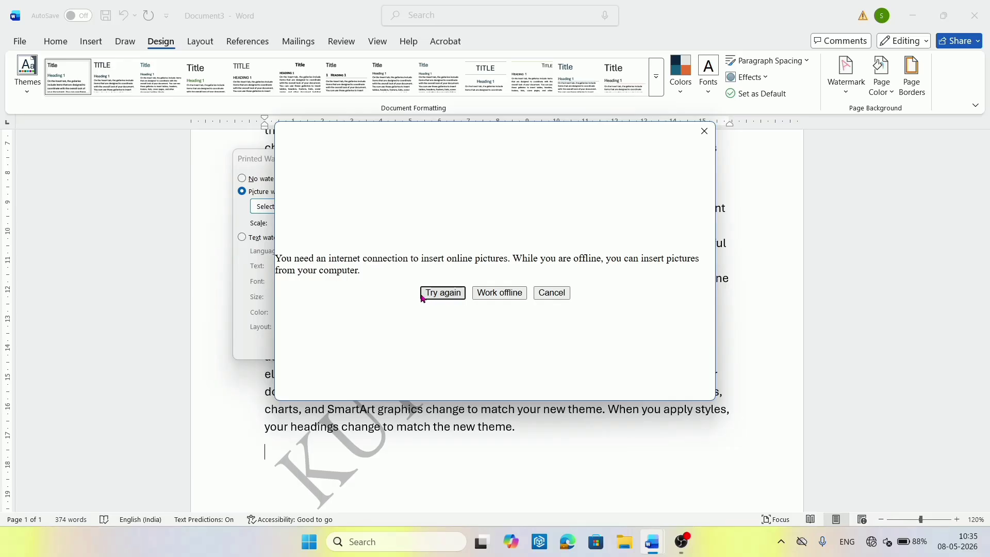
click(491, 297)
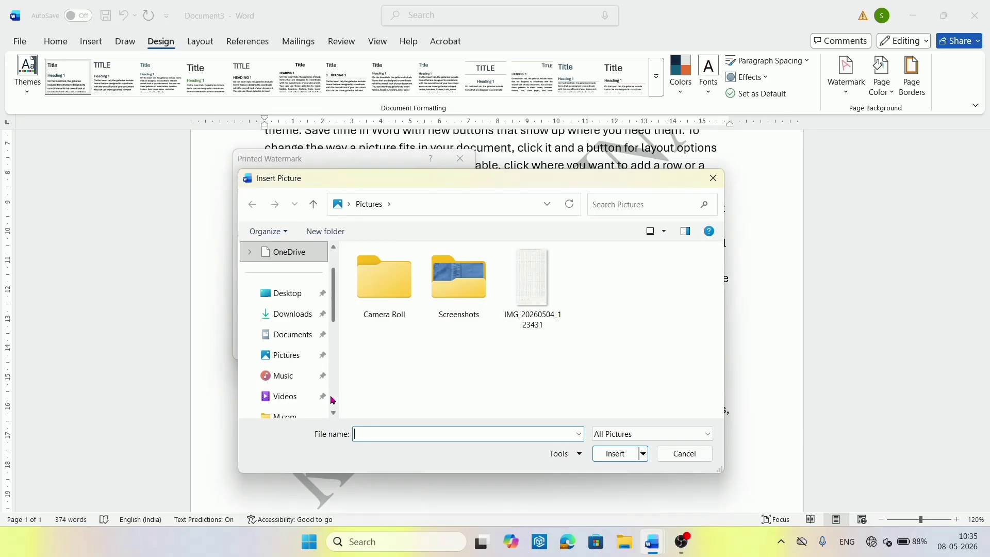
Insert 1747076159078.png from the Videos folder as the watermark picture.
scroll(332, 400, down, 2)
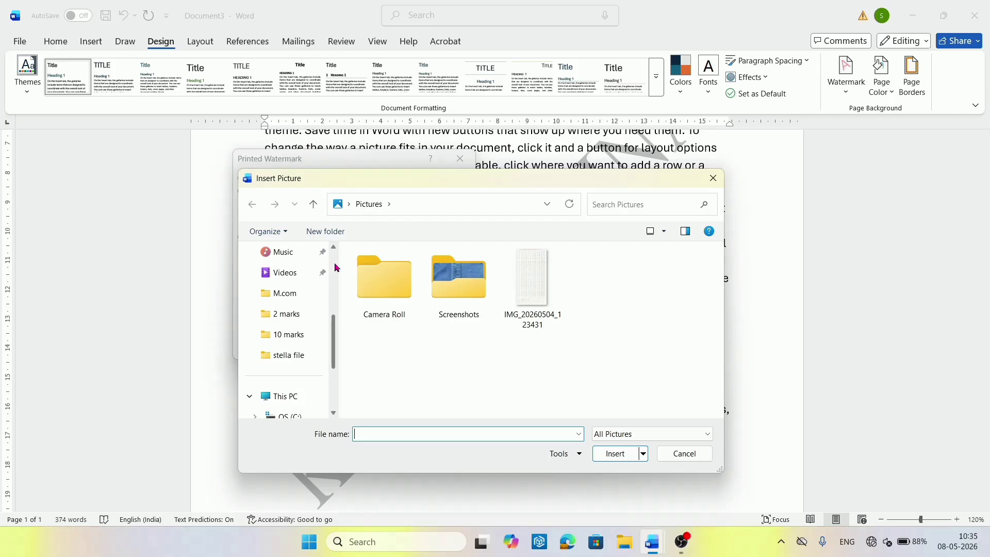
scroll(335, 267, up, 3)
click(283, 396)
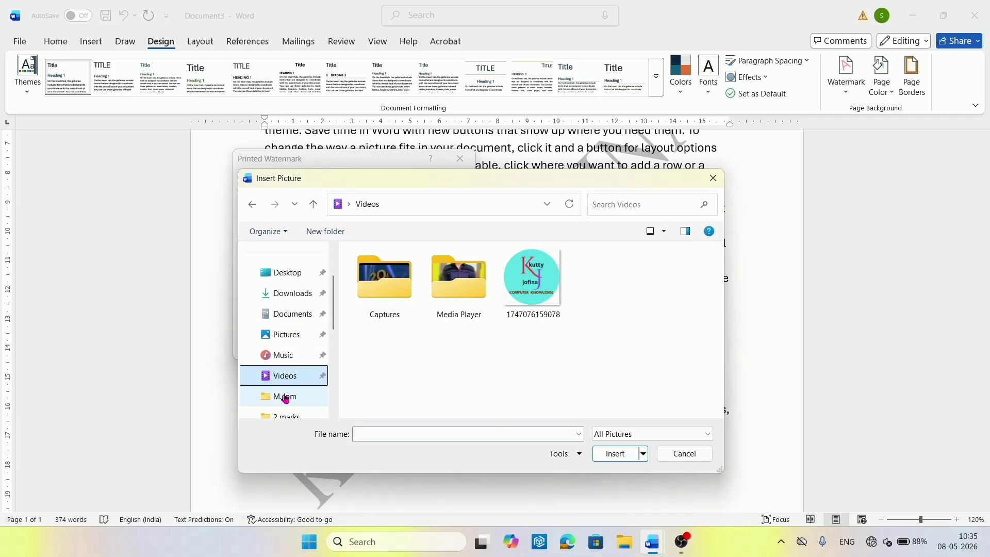
click(536, 303)
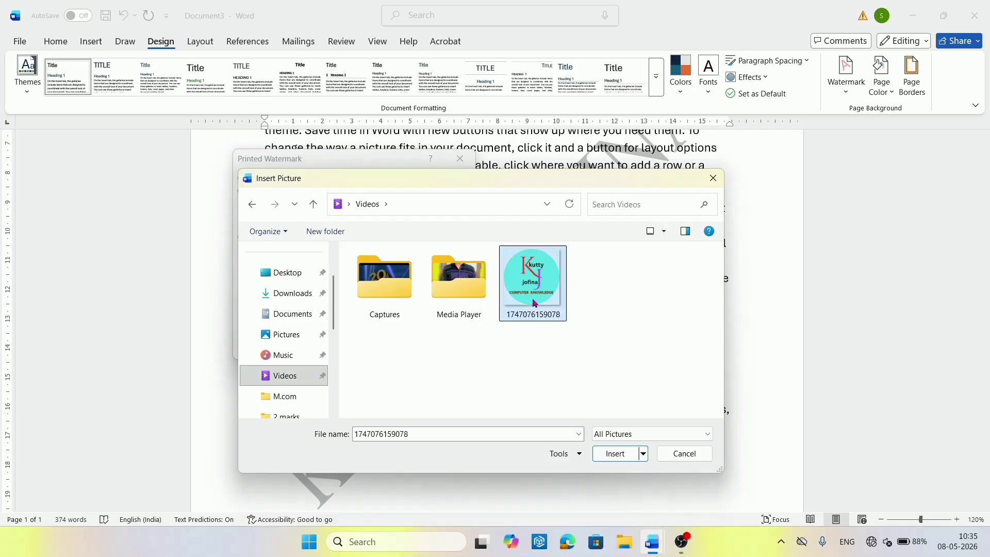
click(615, 454)
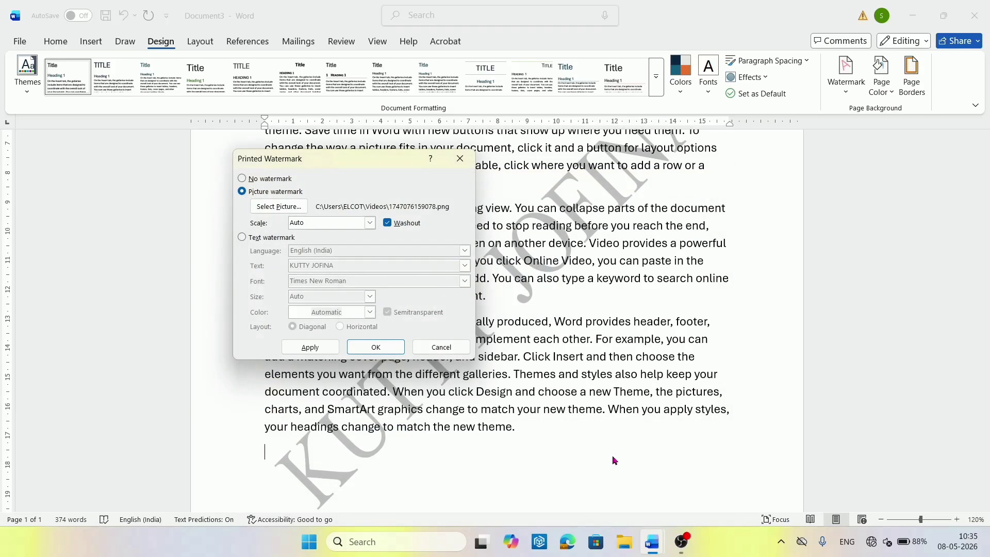
Keep Auto scale, apply the washed-out logo picture watermark, and close the dialog.
click(371, 224)
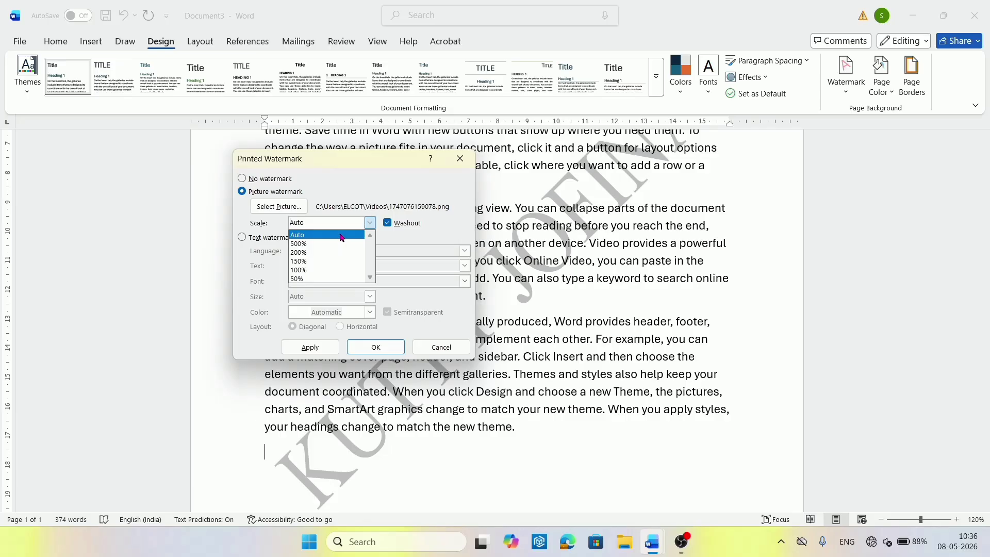
click(340, 237)
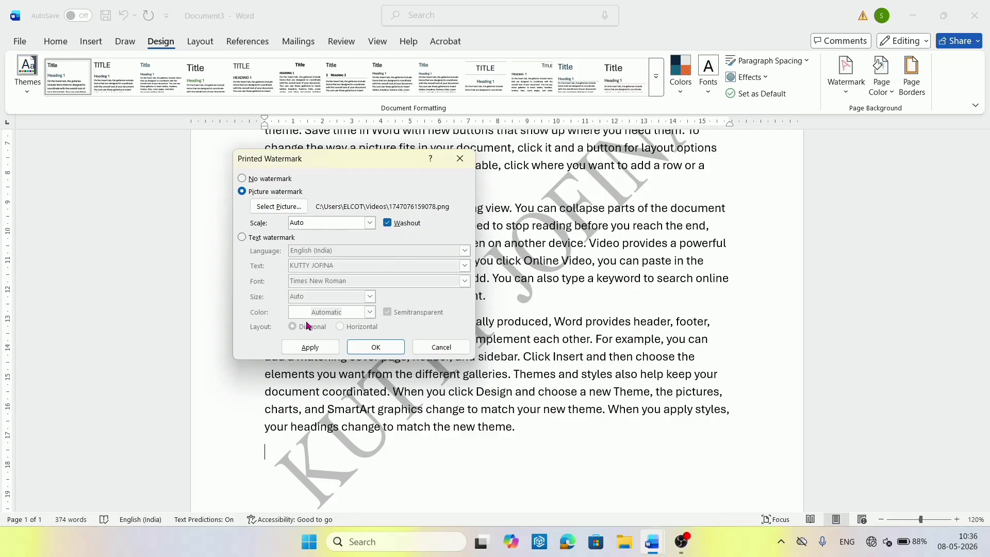
click(312, 347)
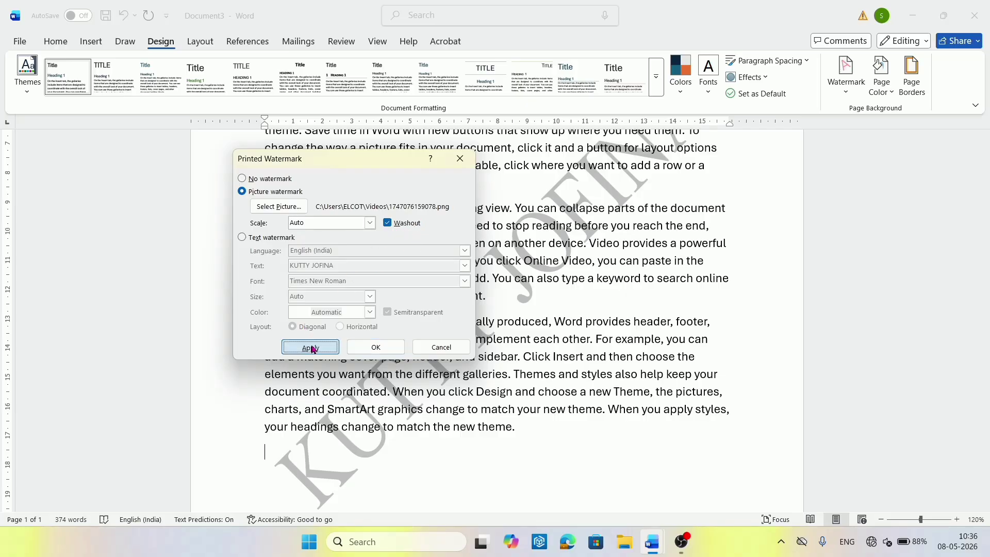
click(440, 347)
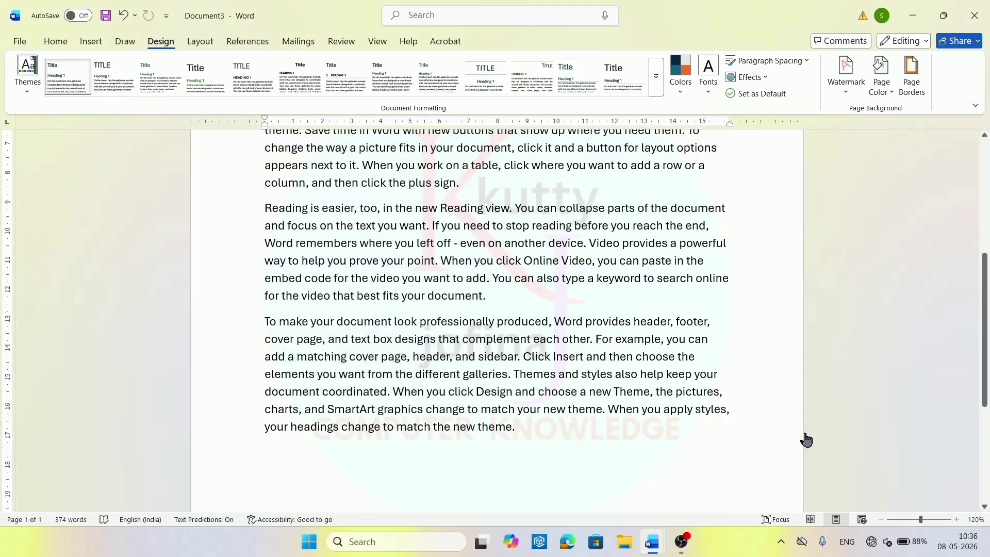
click(986, 165)
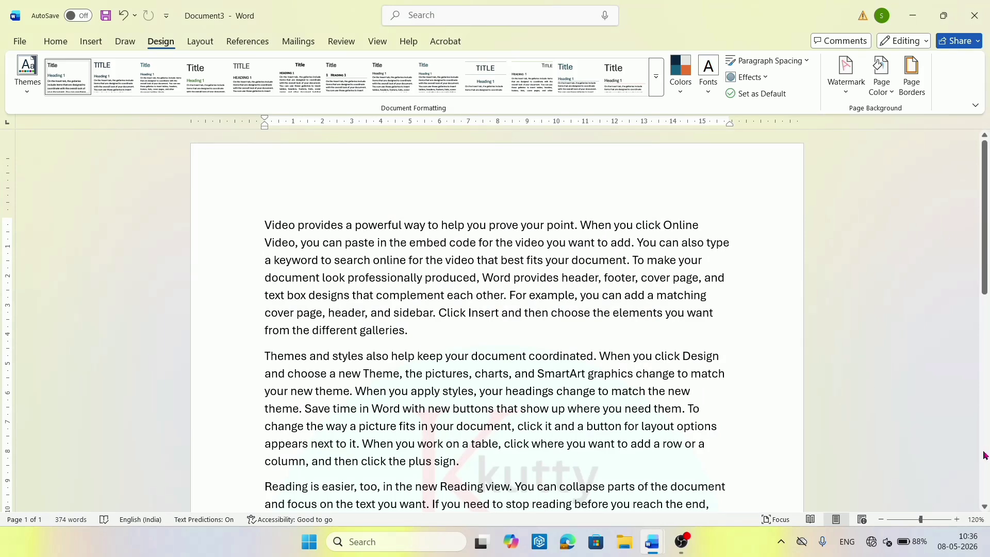
key(ctrl+p)
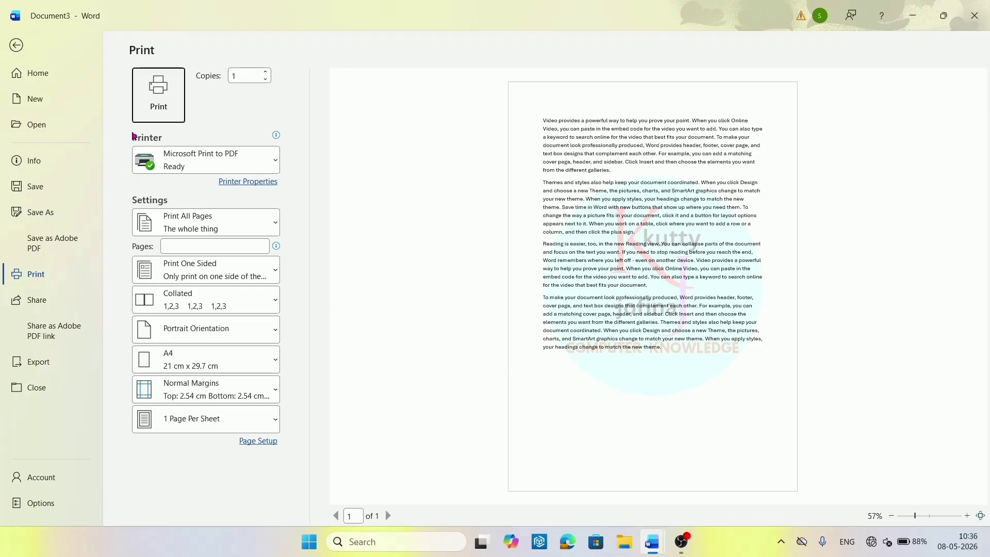
click(20, 46)
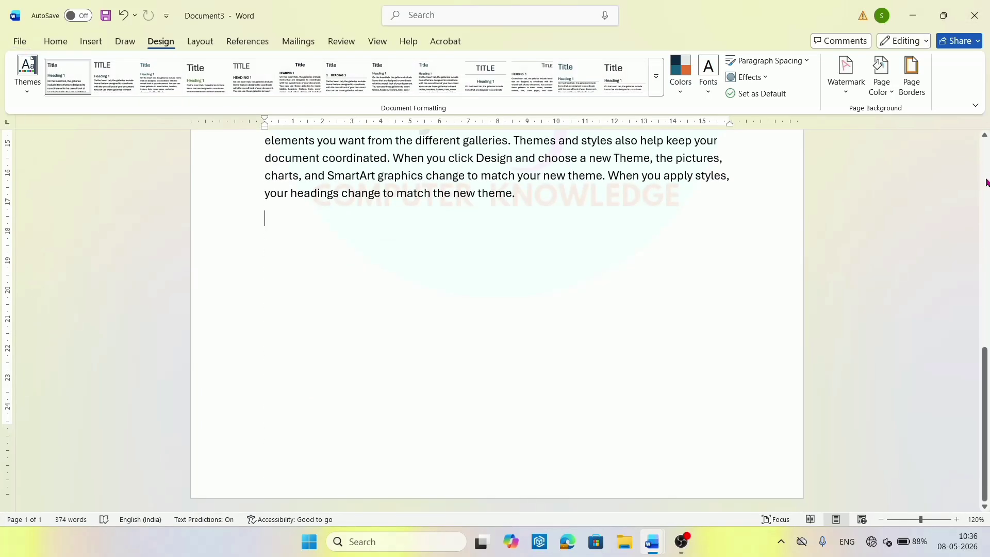
Set the logo watermark's scale to 25, after trying 150% and 50%, and apply it.
click(984, 181)
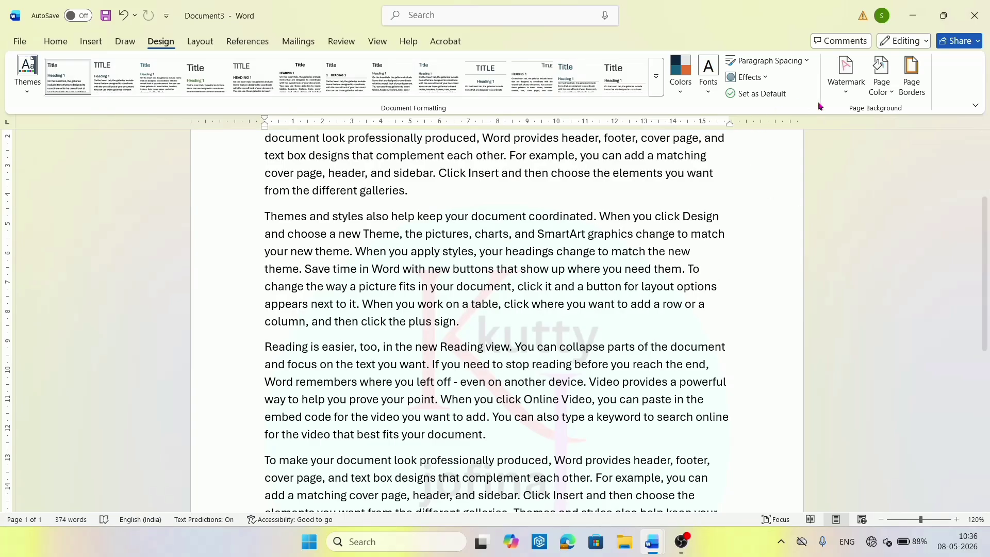
click(837, 101)
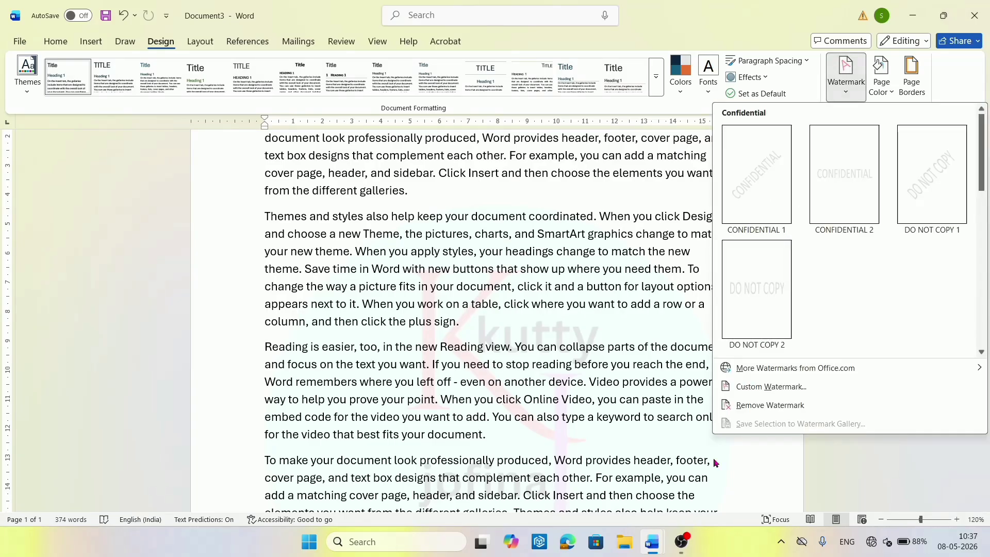
click(750, 386)
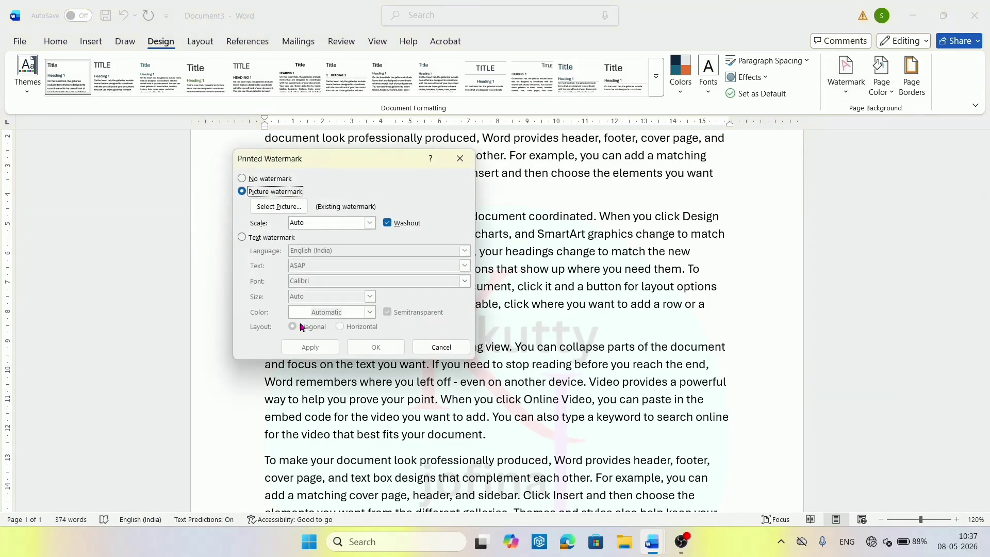
click(369, 223)
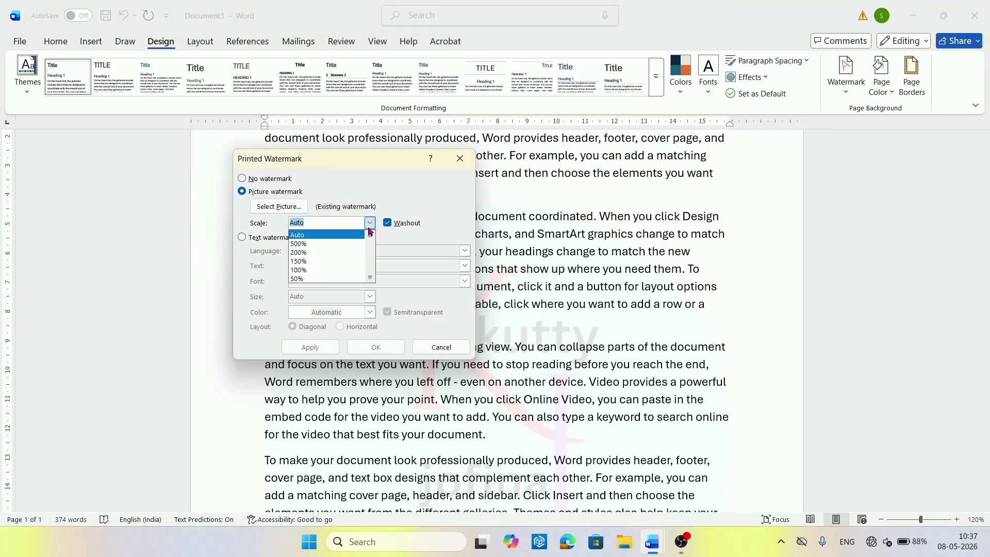
click(352, 261)
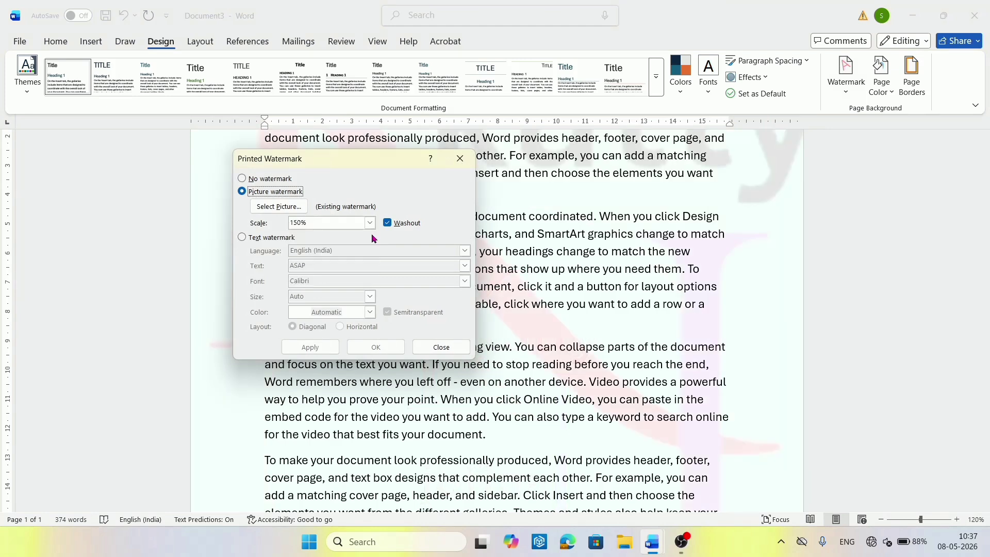
click(370, 222)
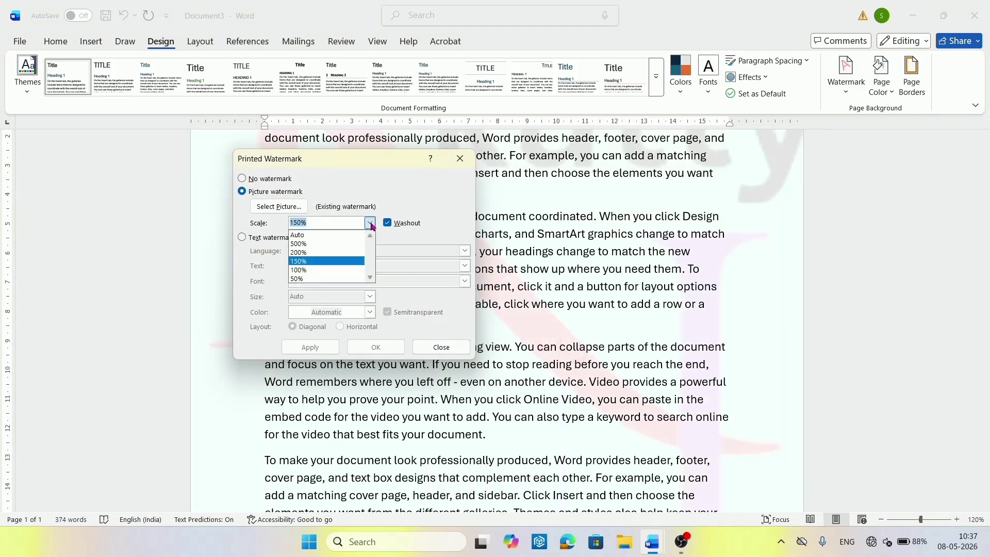
click(334, 279)
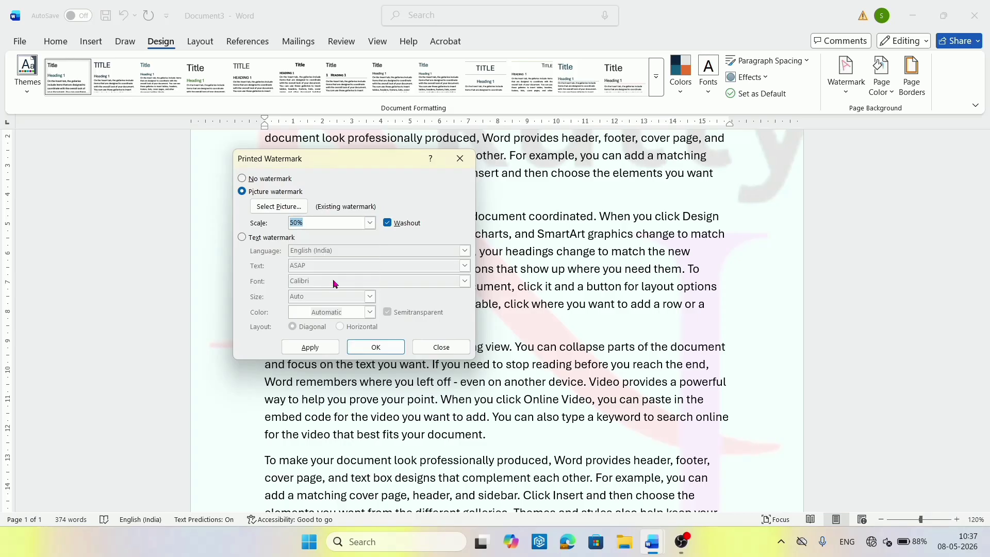
text(25)
click(321, 347)
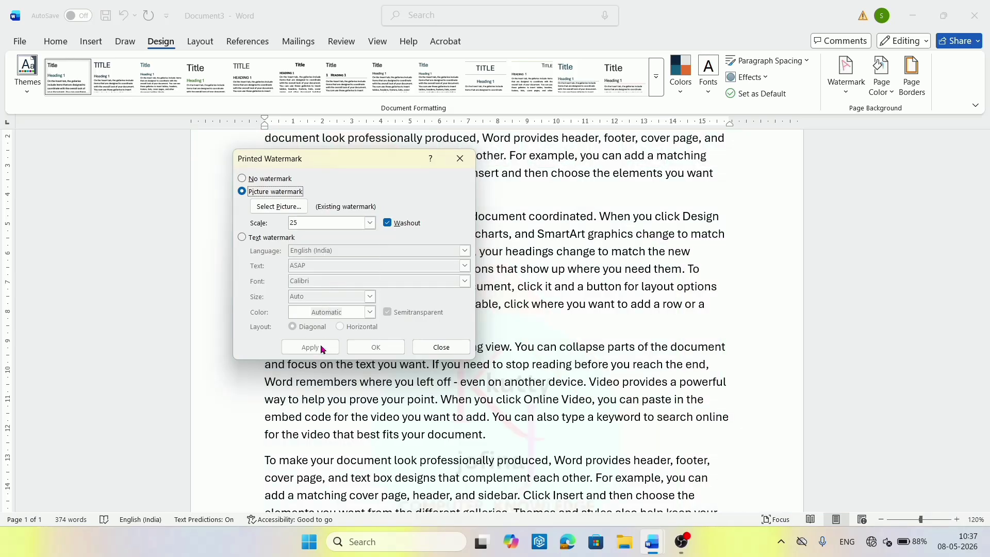
click(437, 352)
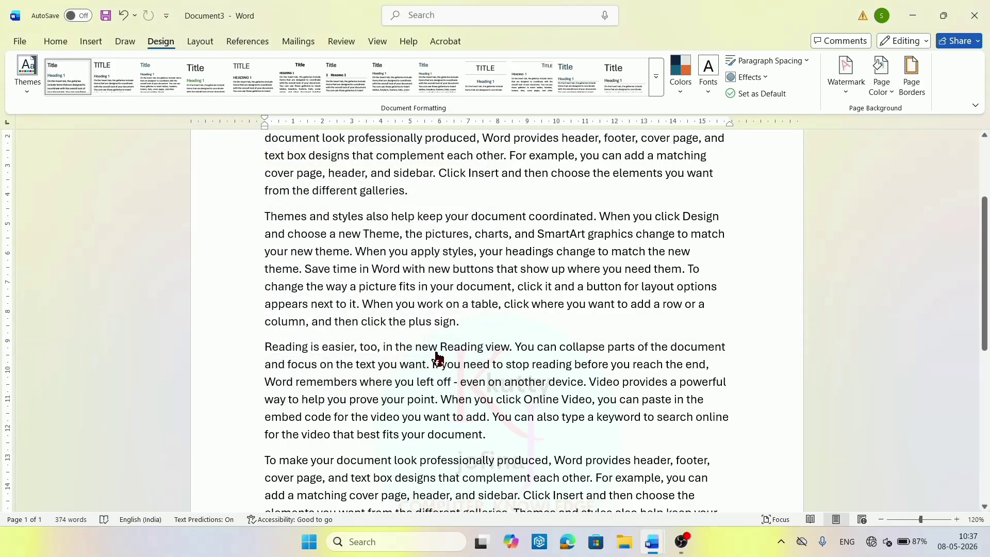
Preview the printed page, return to the document, and open the Watermark gallery.
key(ctrl+p)
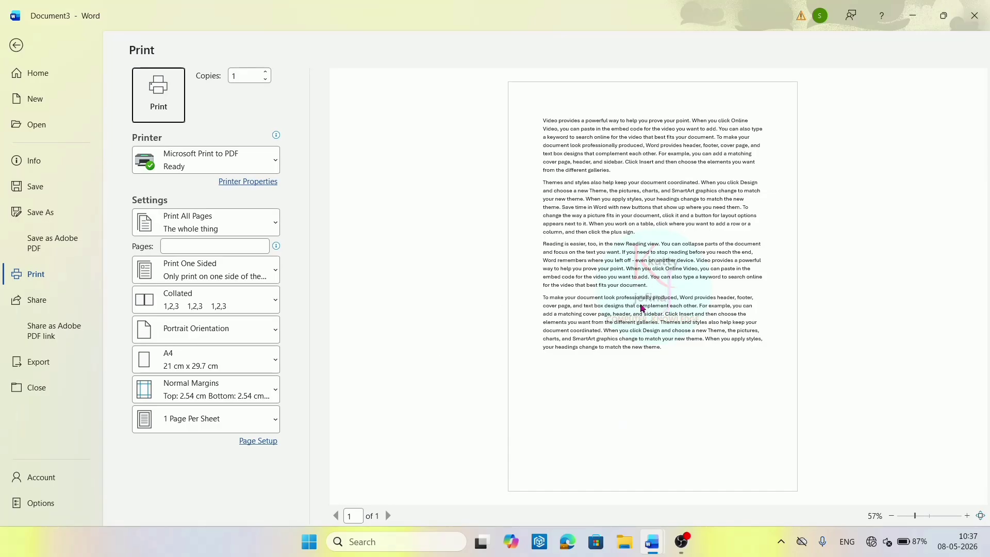
click(16, 46)
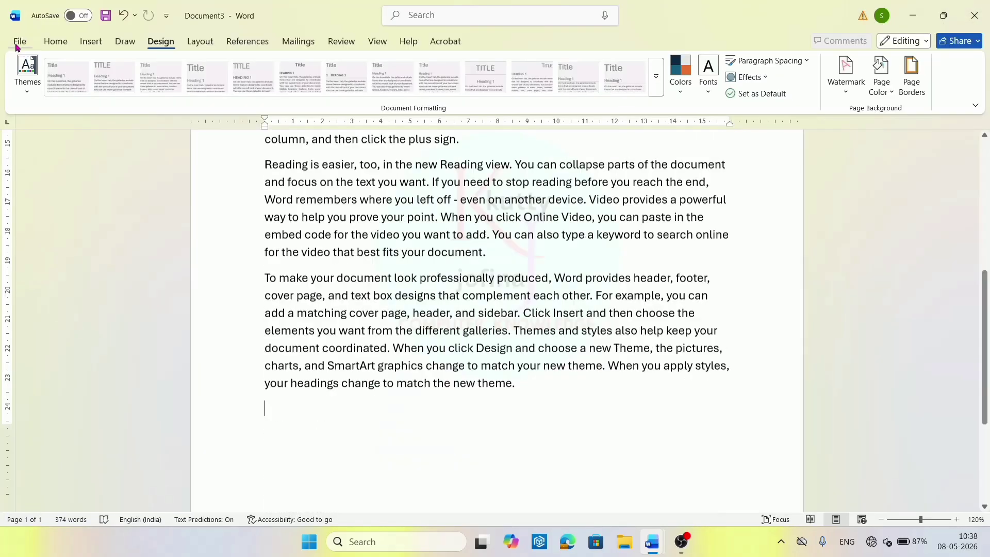
click(987, 166)
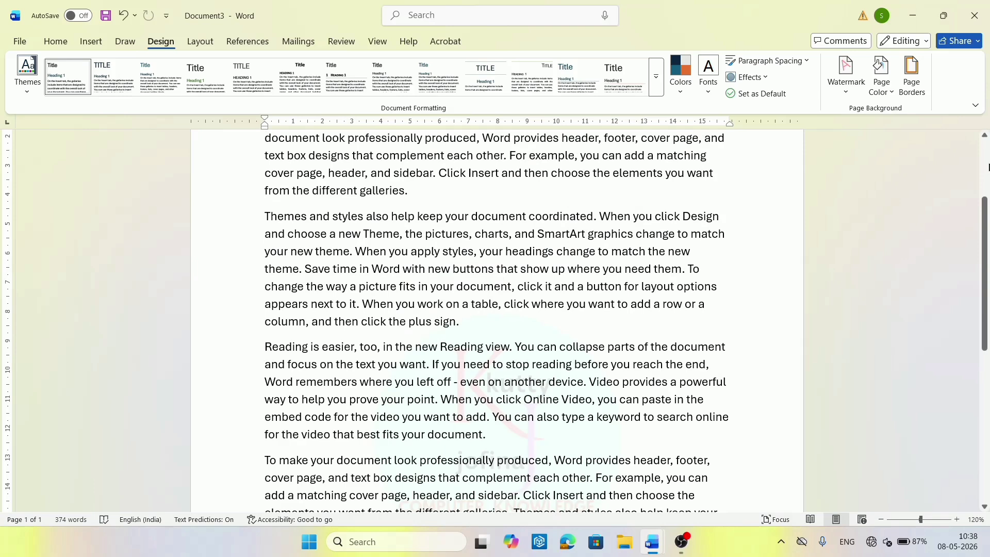
click(847, 96)
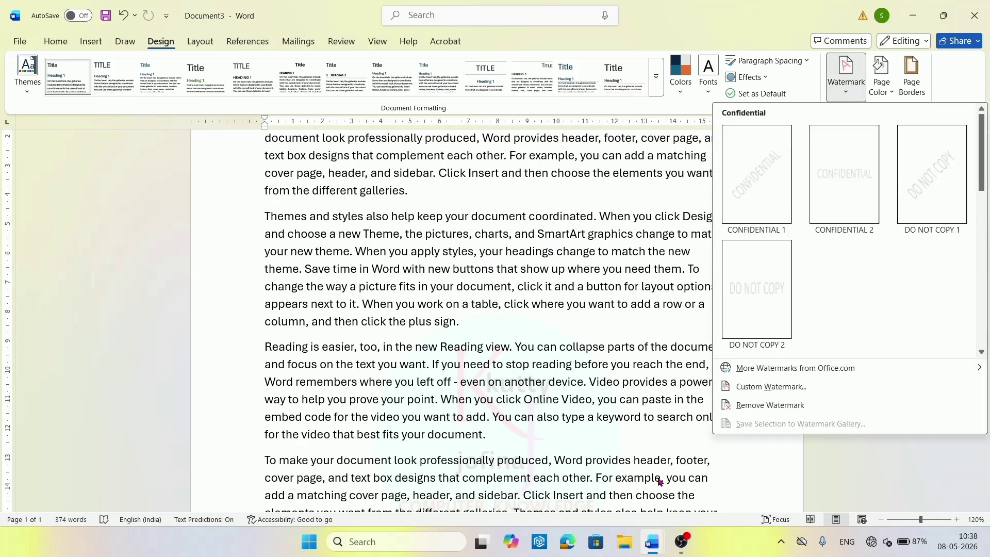
Untick Washout so the logo picture watermark shows in full colour, and apply it.
click(768, 387)
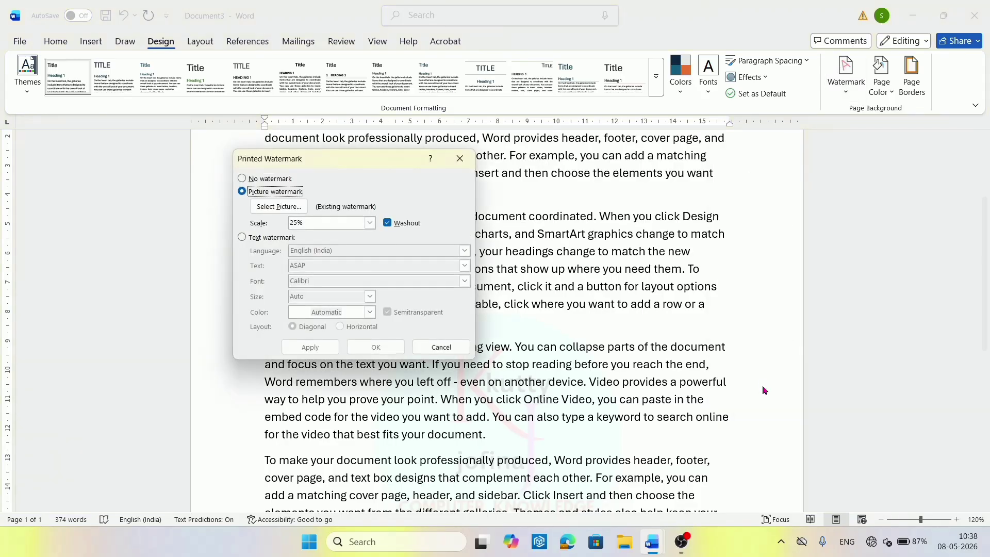
click(243, 238)
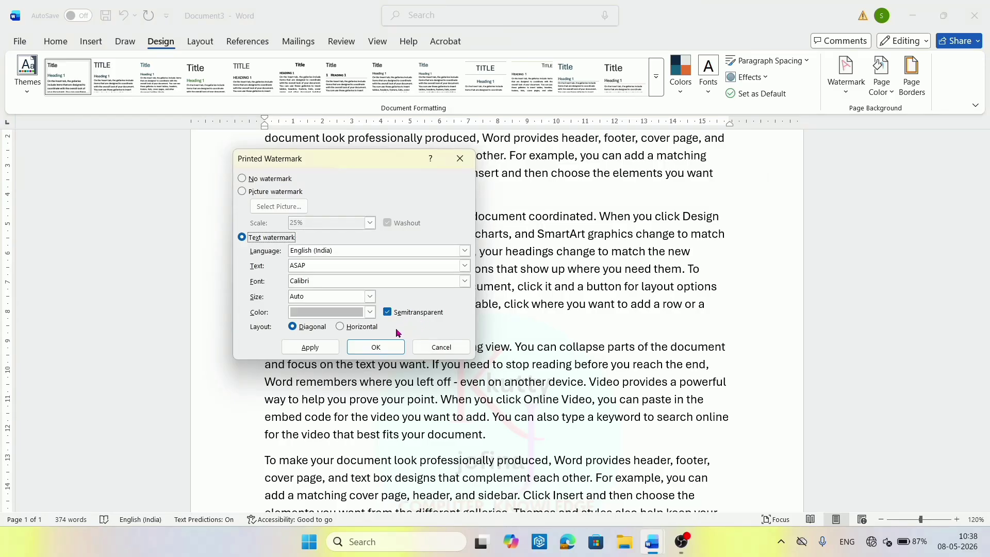
click(242, 194)
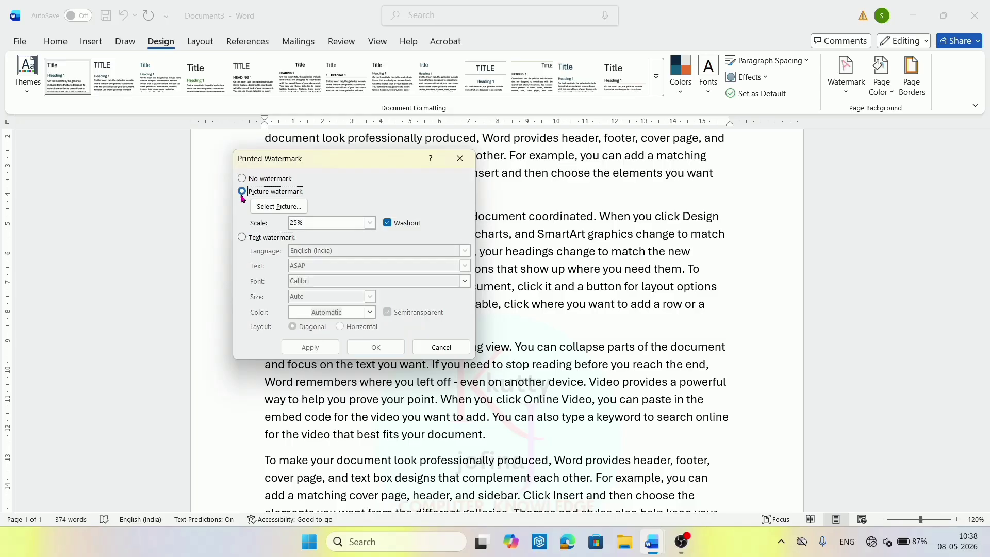
click(388, 224)
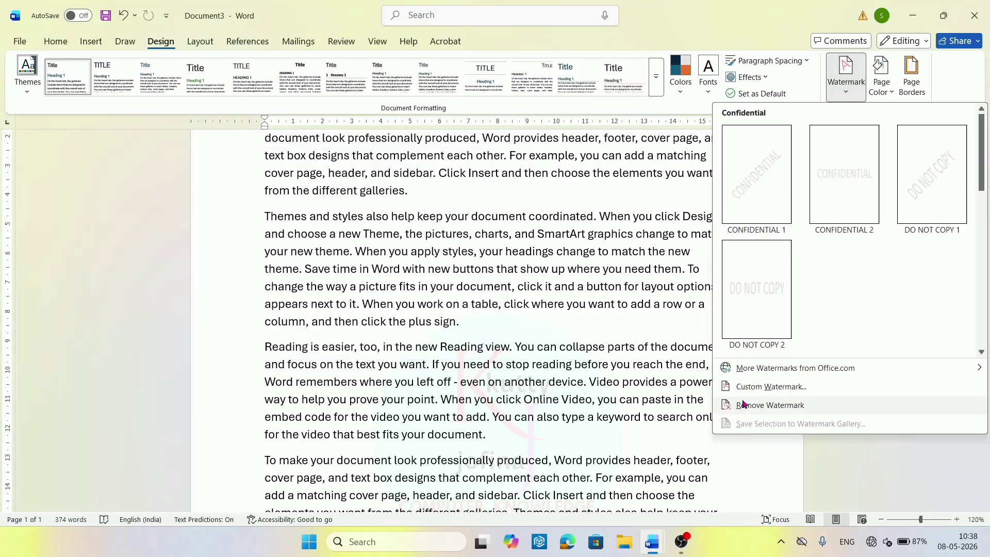
click(753, 387)
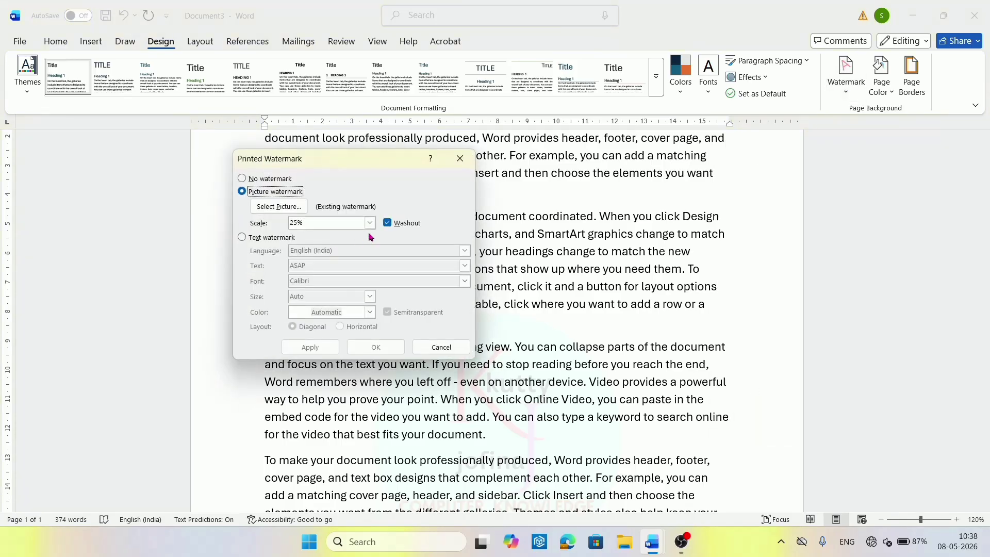
click(388, 224)
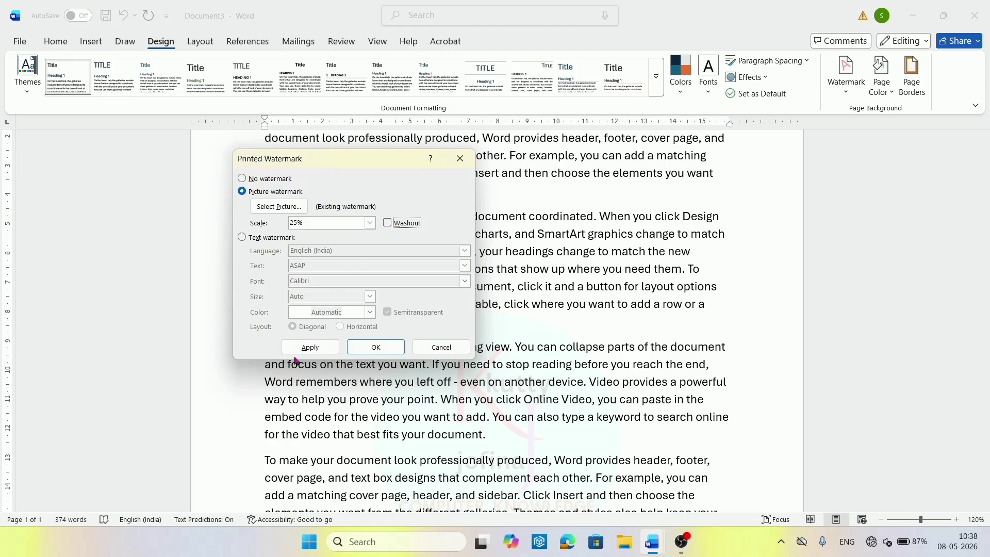
click(309, 347)
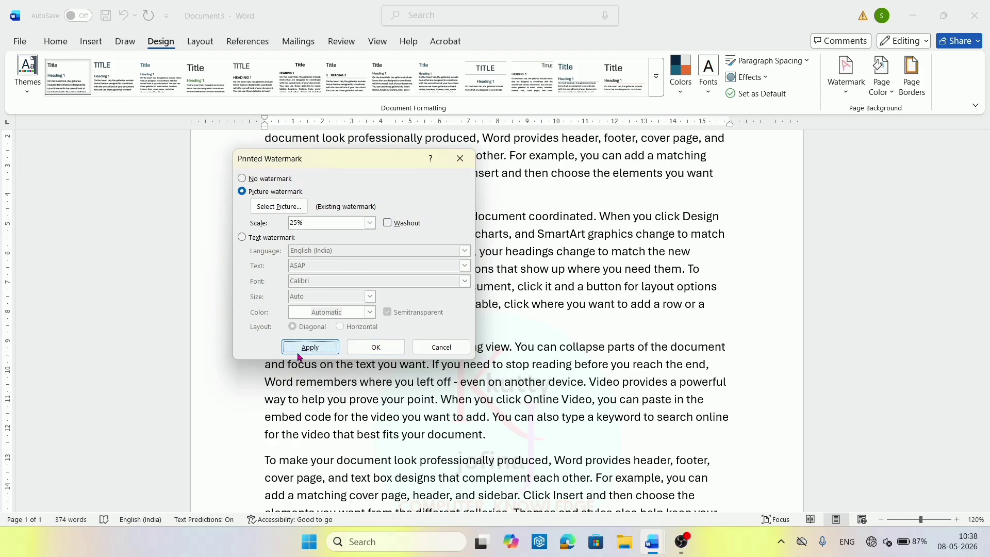
click(441, 347)
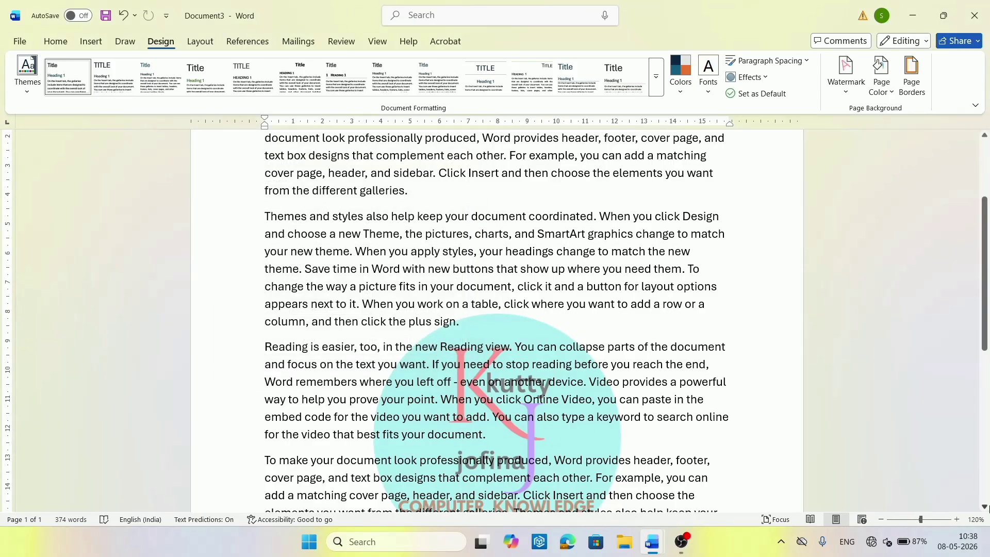
Check the page with its full-colour logo watermark in the print preview, then return.
drag(984, 508, 984, 508)
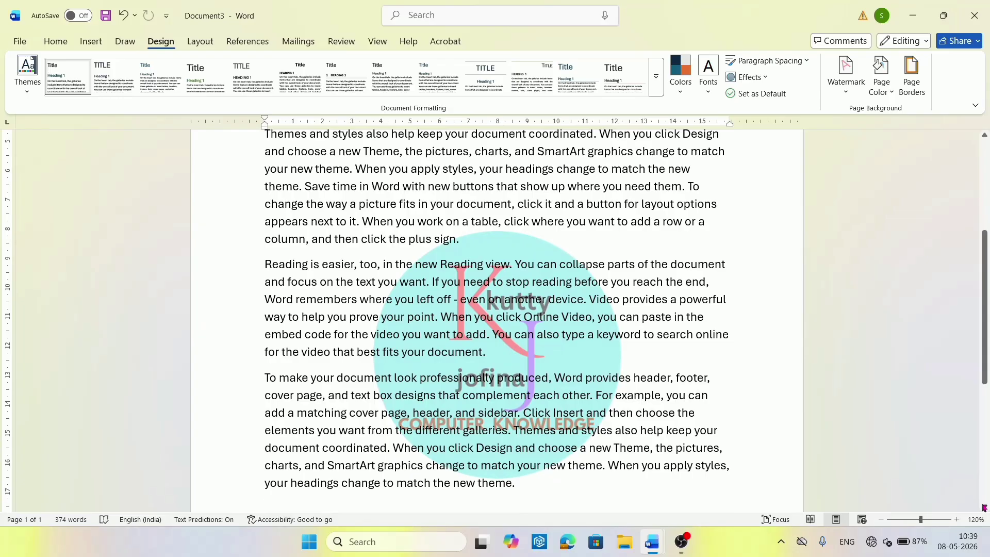
key(ctrl+p)
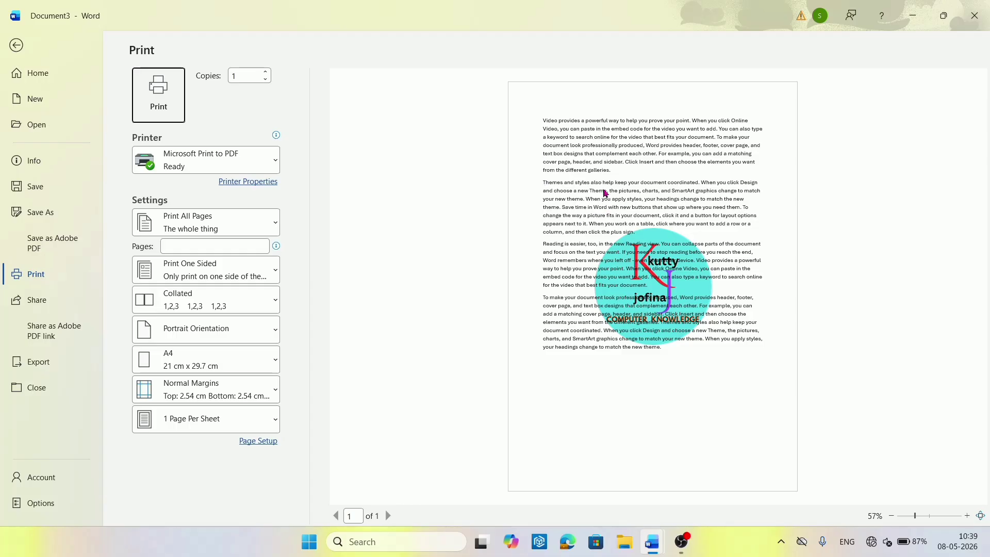
click(16, 46)
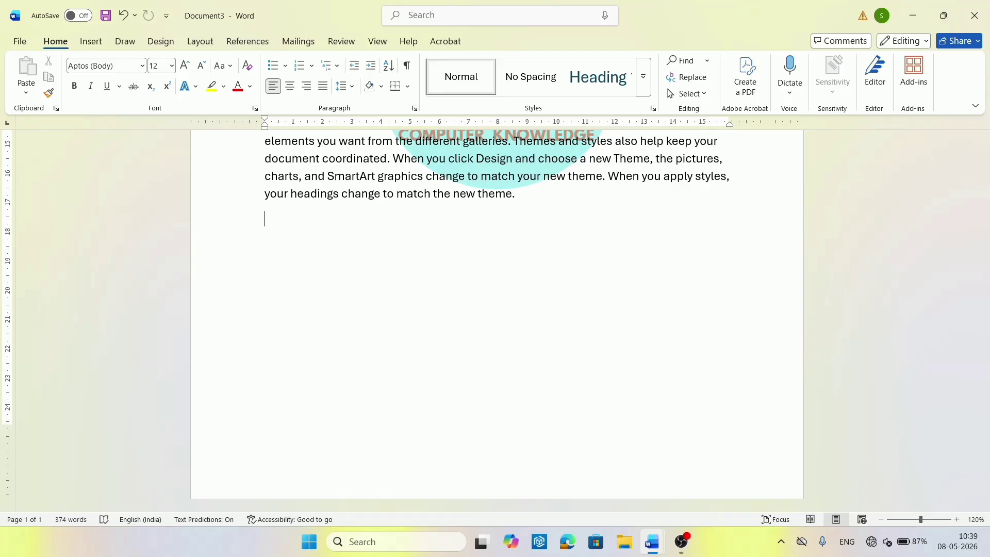
Insert nine sample paragraphs with =rand(9), extending the document to three pages.
text(=rand(9))
key(Return)
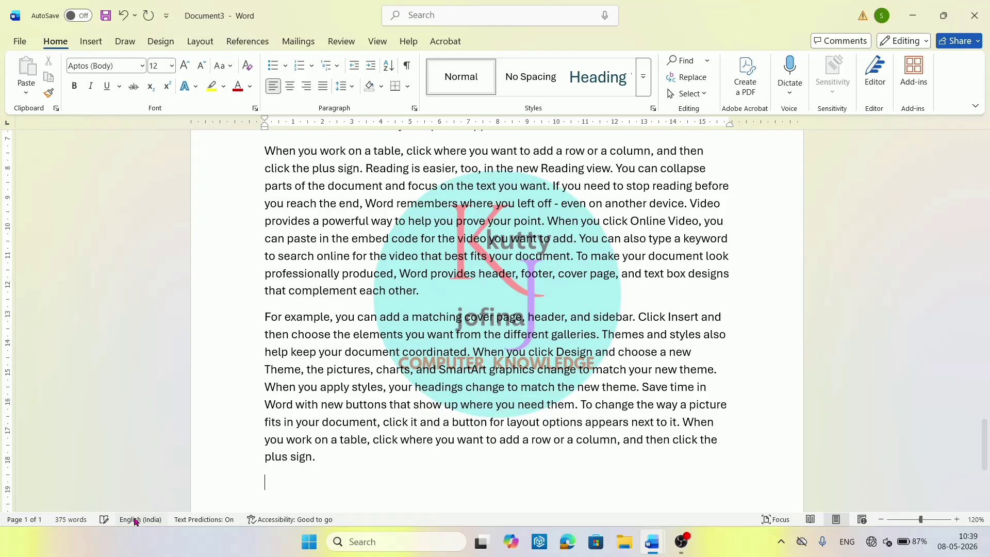
click(305, 458)
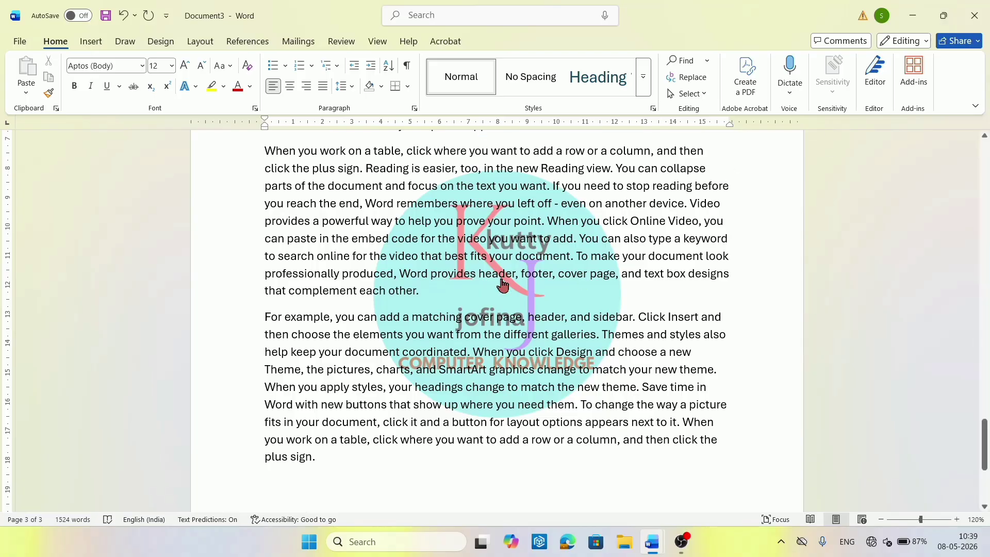
scroll(986, 183, up, 10)
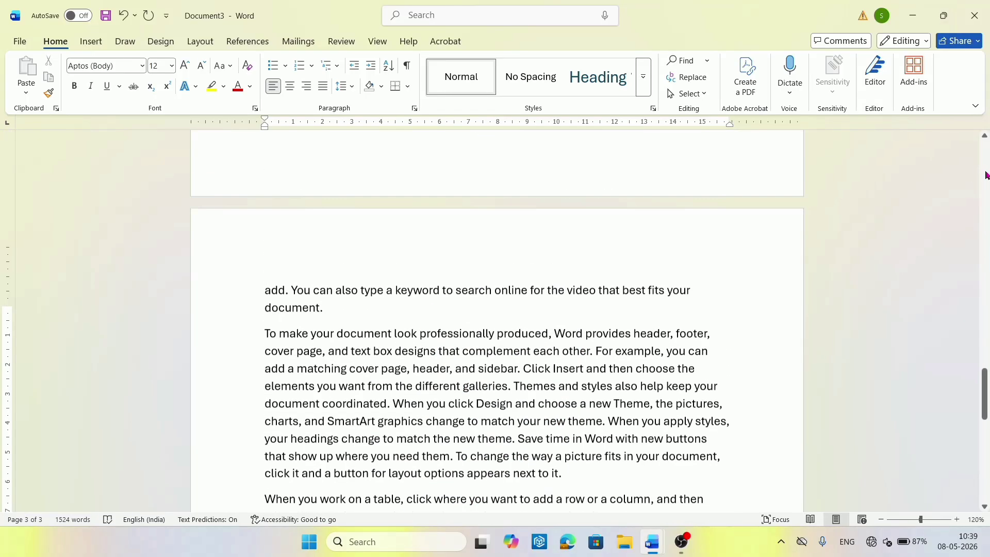
scroll(987, 175, up, 10)
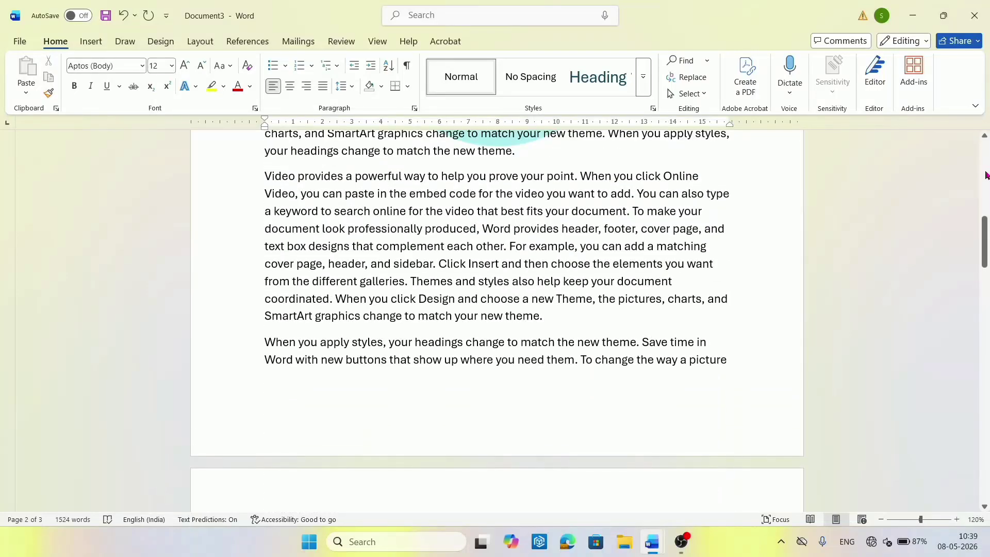
scroll(986, 161, up, 5)
scroll(987, 161, up, 5)
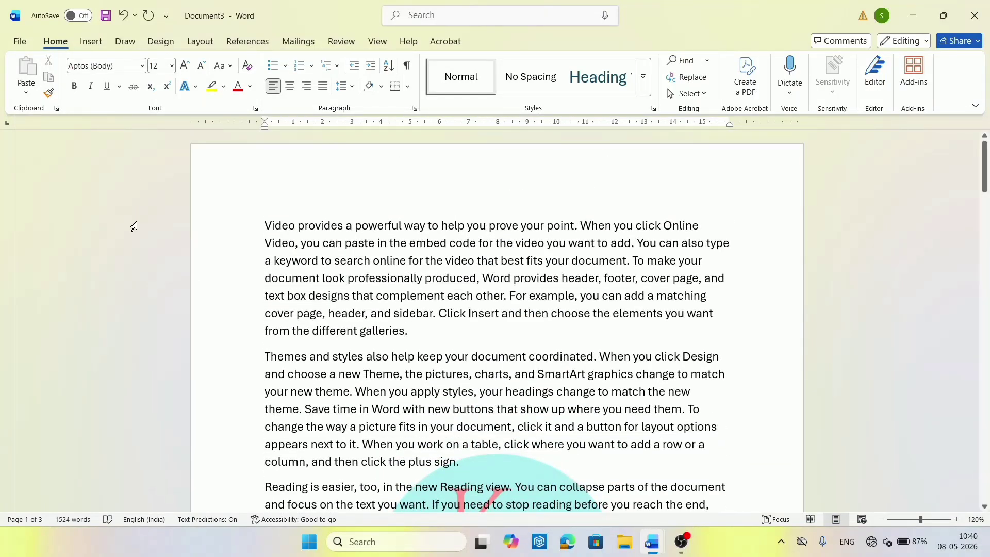
key(ctrl+p)
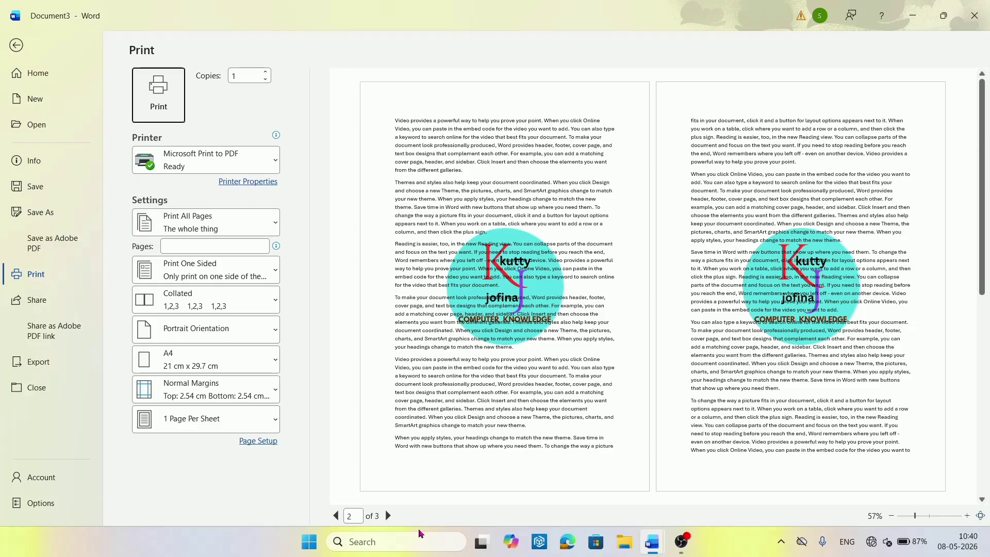
click(390, 516)
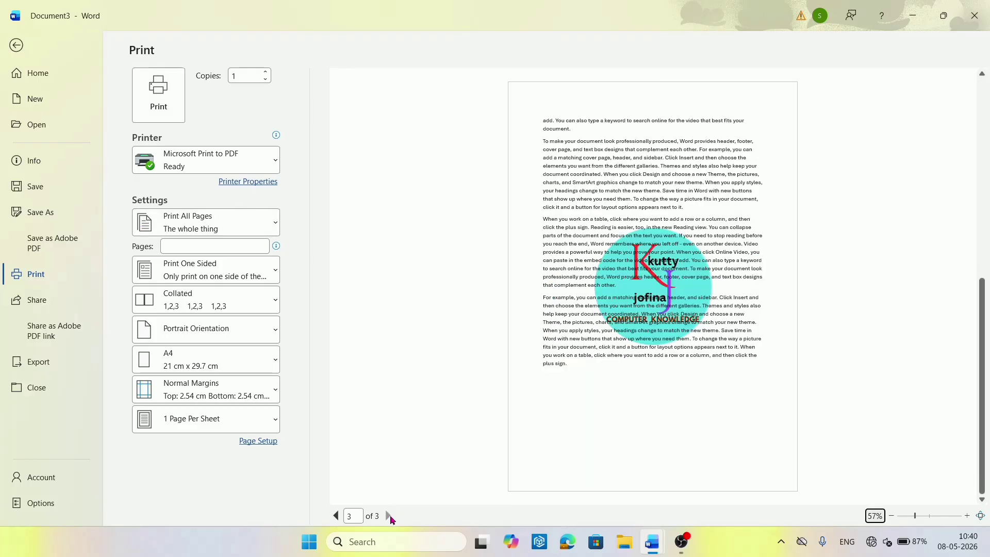
click(336, 515)
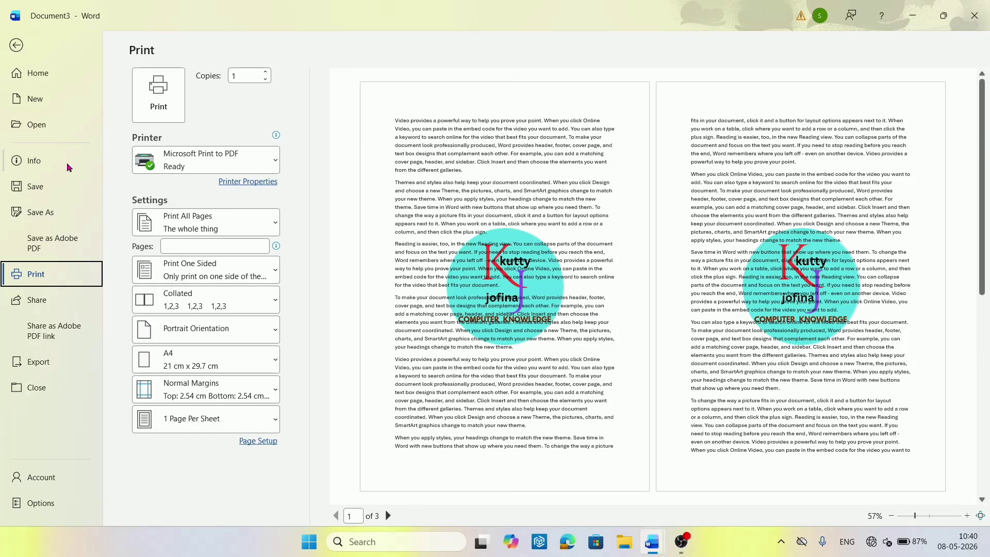
click(17, 48)
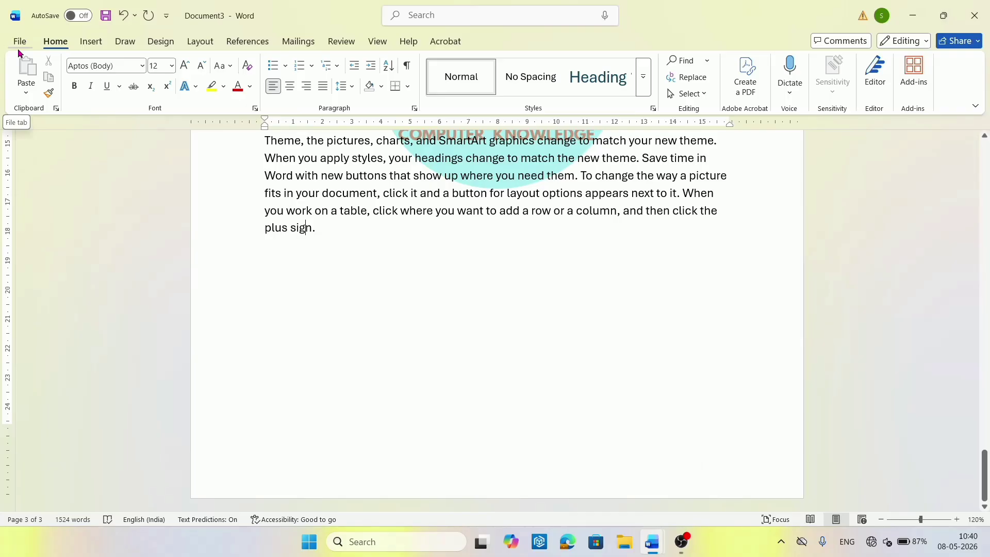
click(986, 177)
click(986, 176)
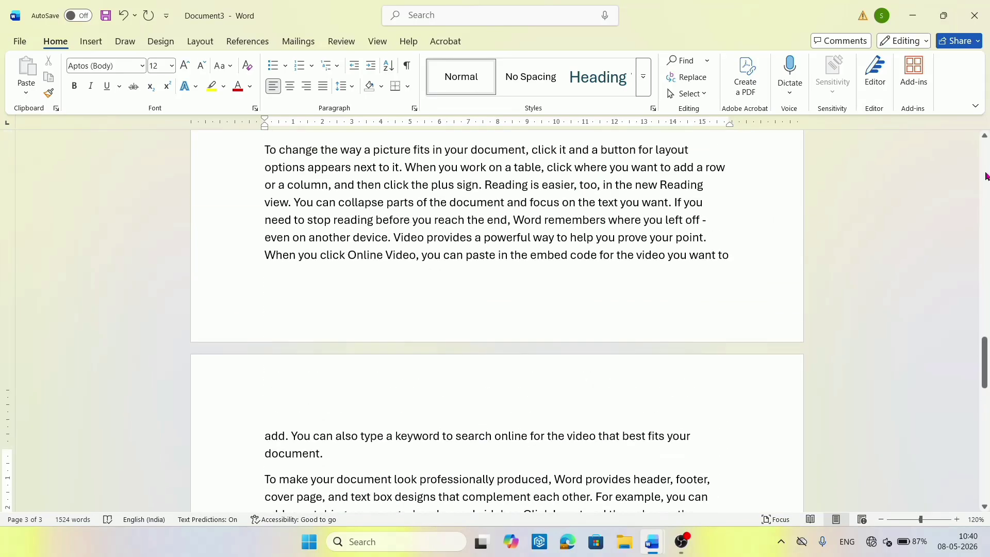
click(985, 177)
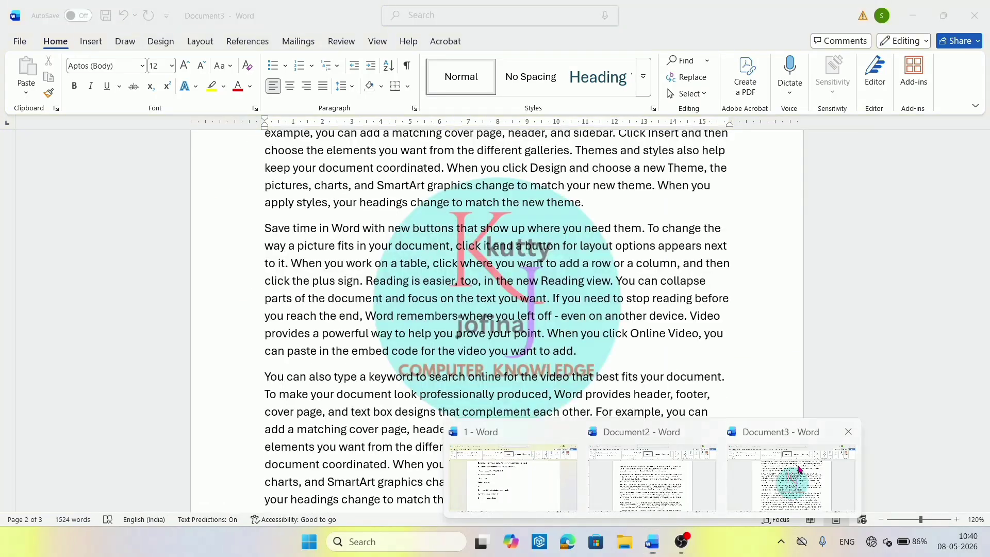
click(798, 466)
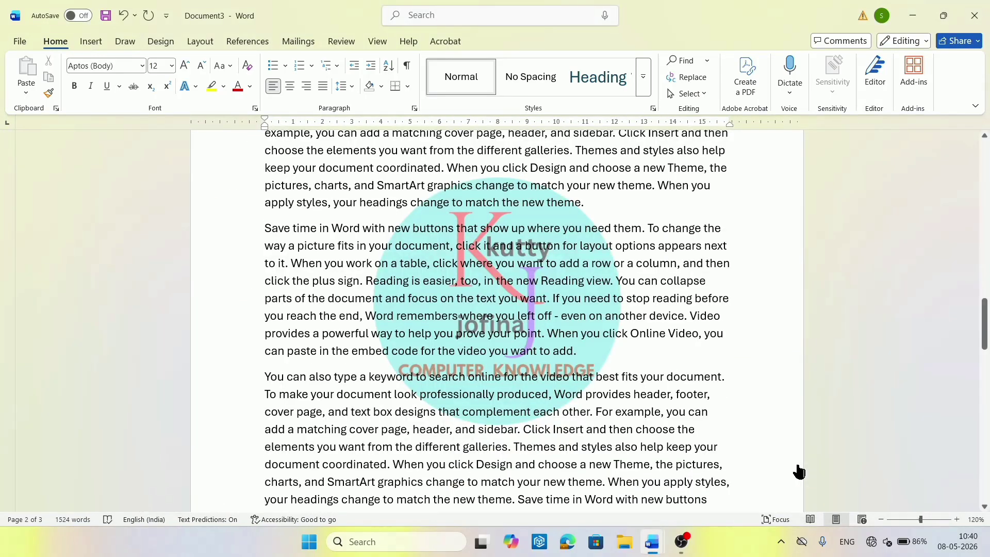
click(528, 397)
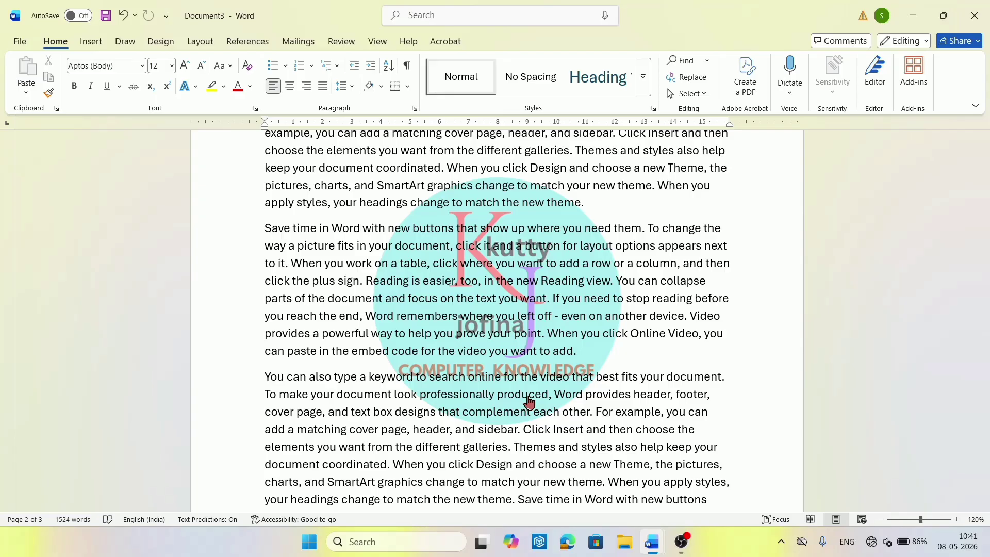
Save the document to Documents as 'Video provides a powerful way to help you prove your point'.
key(ctrl+s)
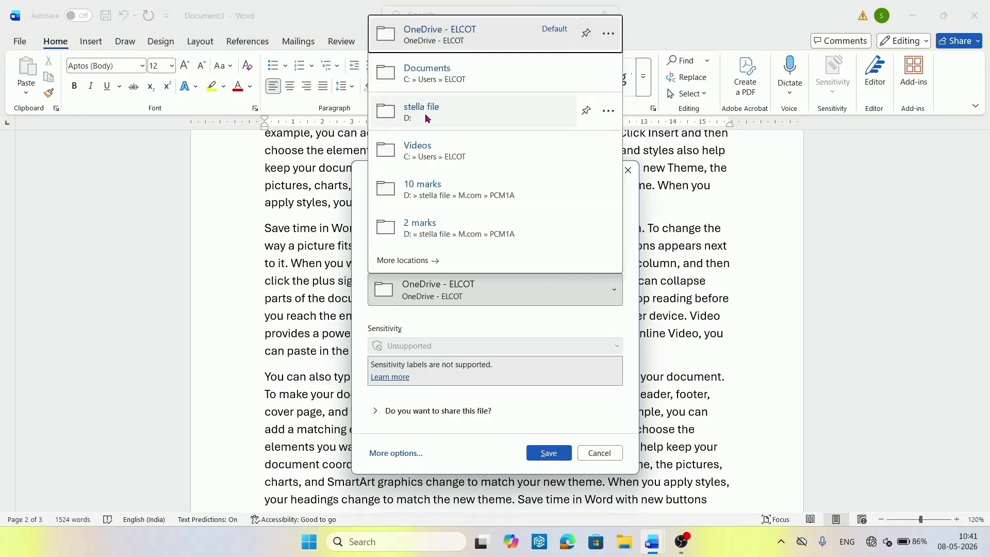
click(427, 73)
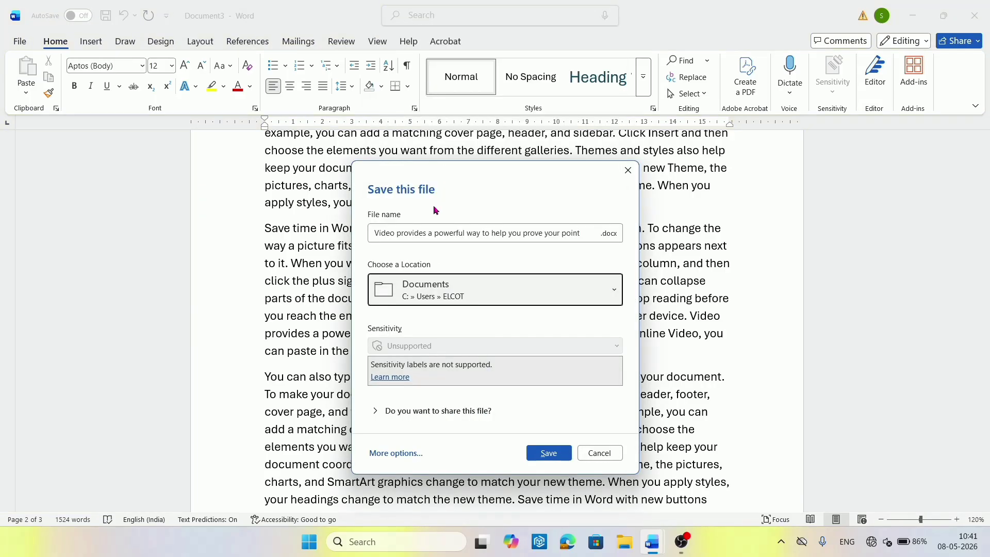
click(548, 459)
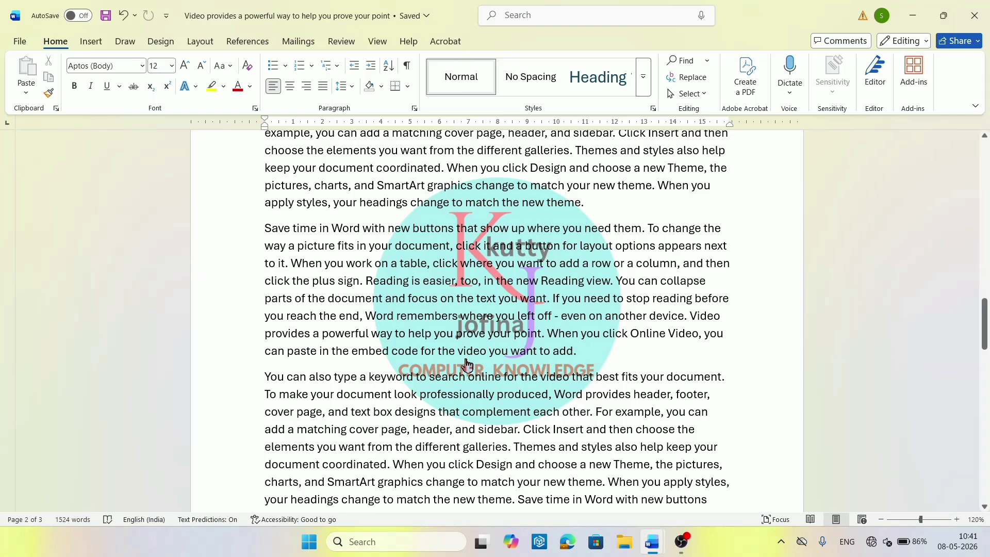
key(F12)
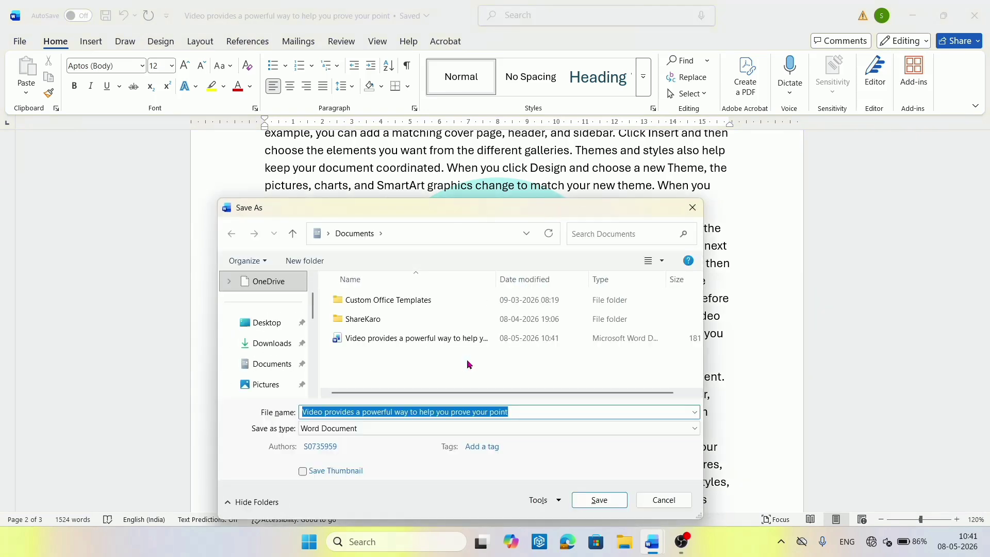
click(663, 499)
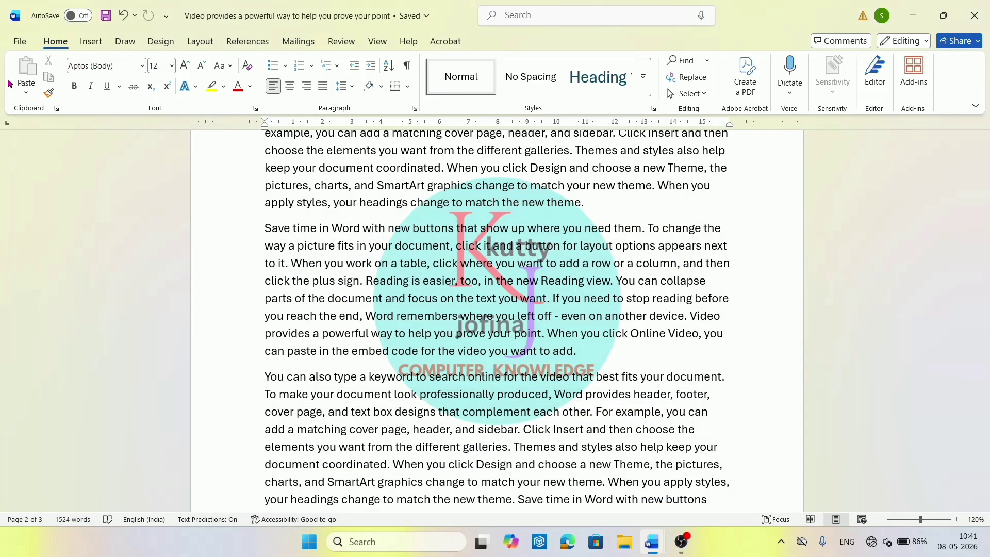
Open Save As on This PC and expand the Save as type format list.
click(18, 43)
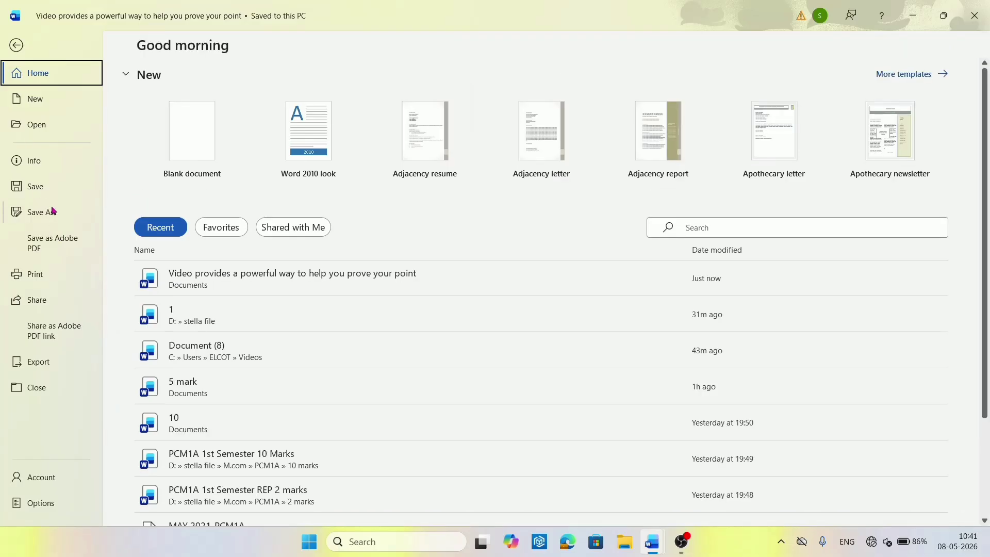
click(51, 215)
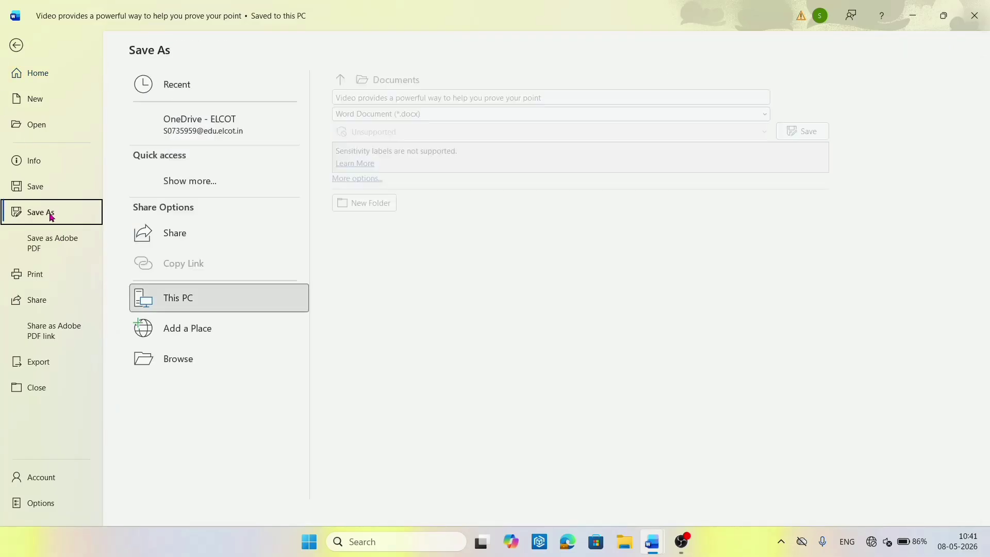
click(210, 292)
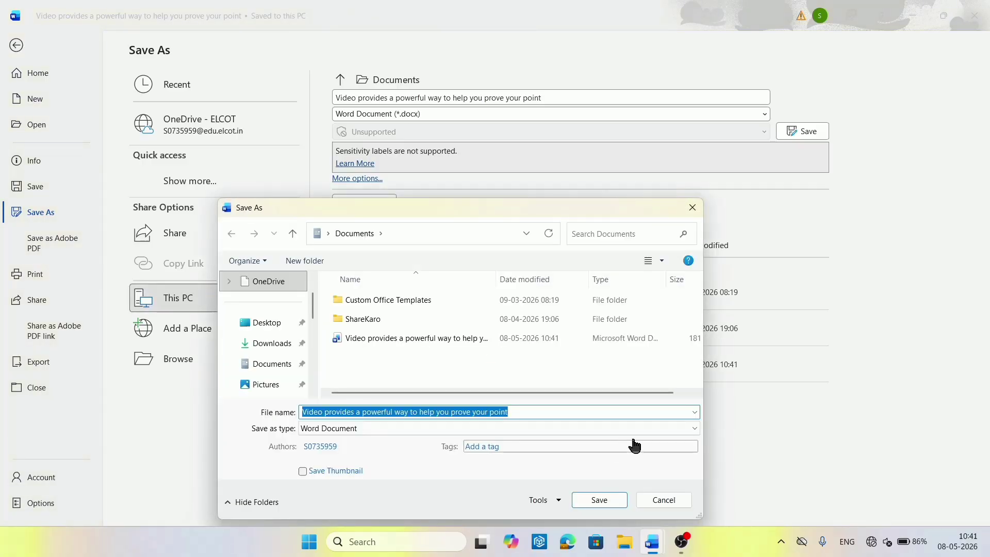
click(695, 429)
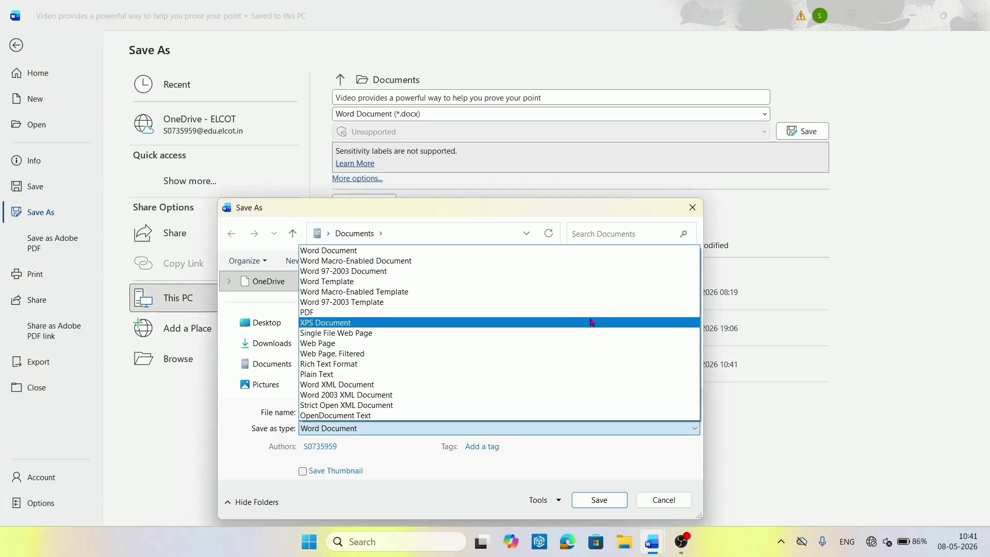
Export the document as a PDF into Documents, renamed to the author's name.
click(590, 312)
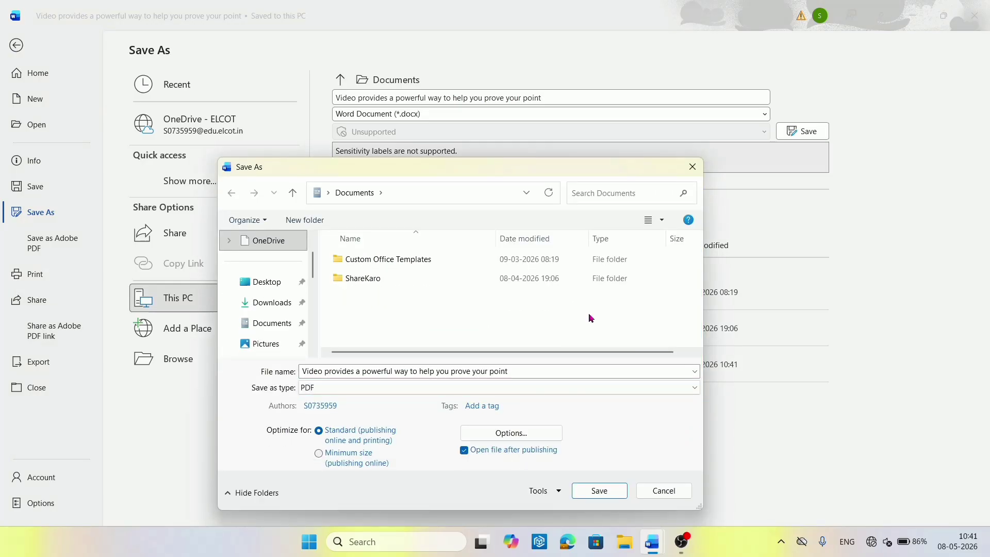
triple_click(520, 370)
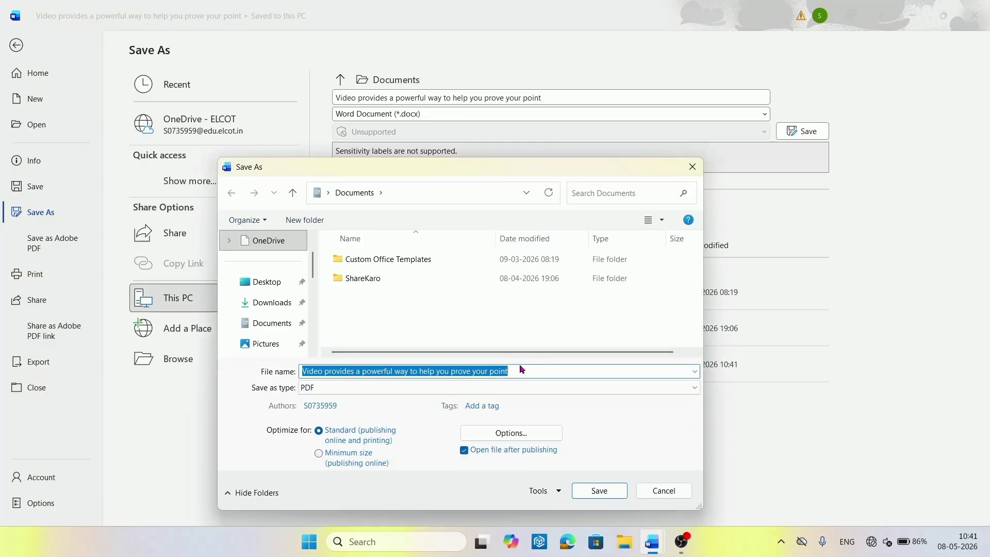
key(BackSpace)
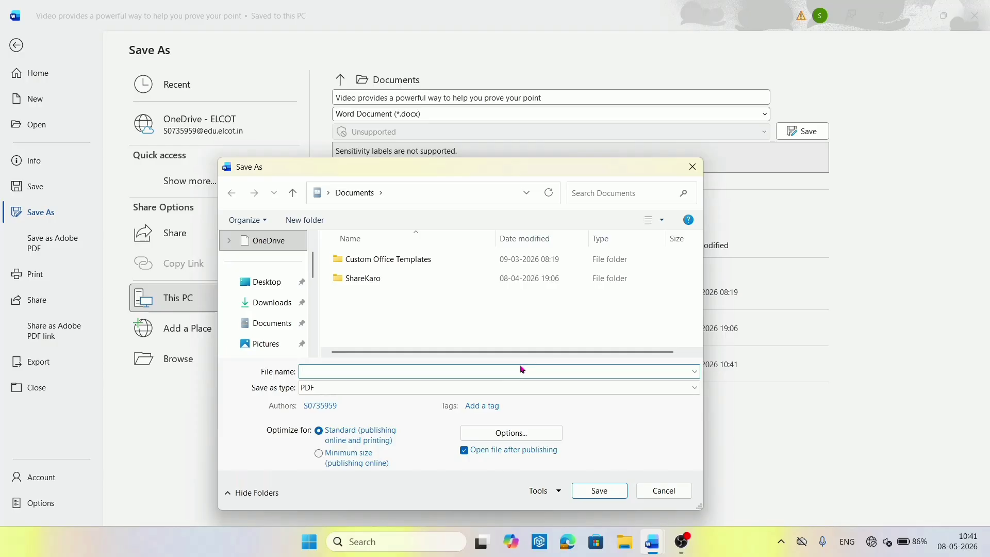
click(695, 388)
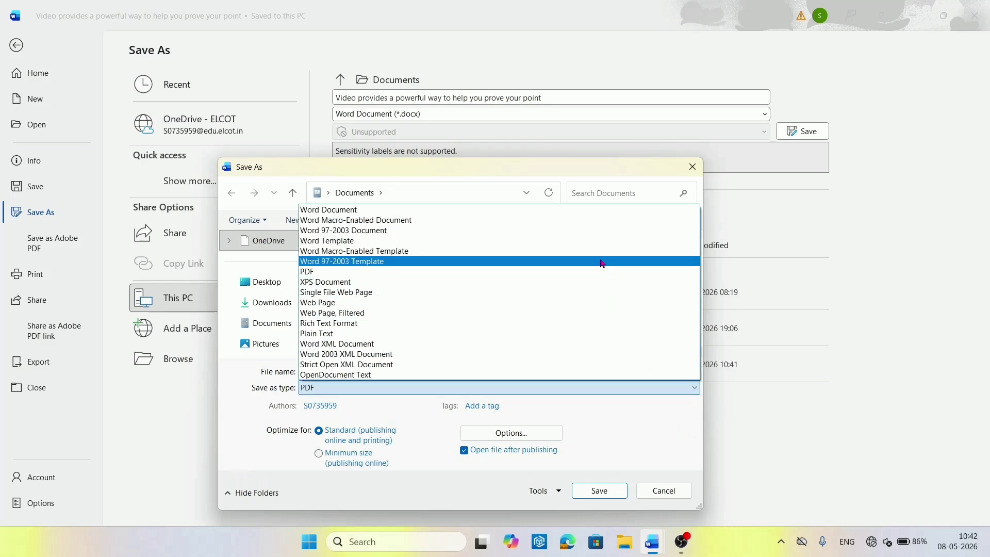
click(600, 273)
click(275, 324)
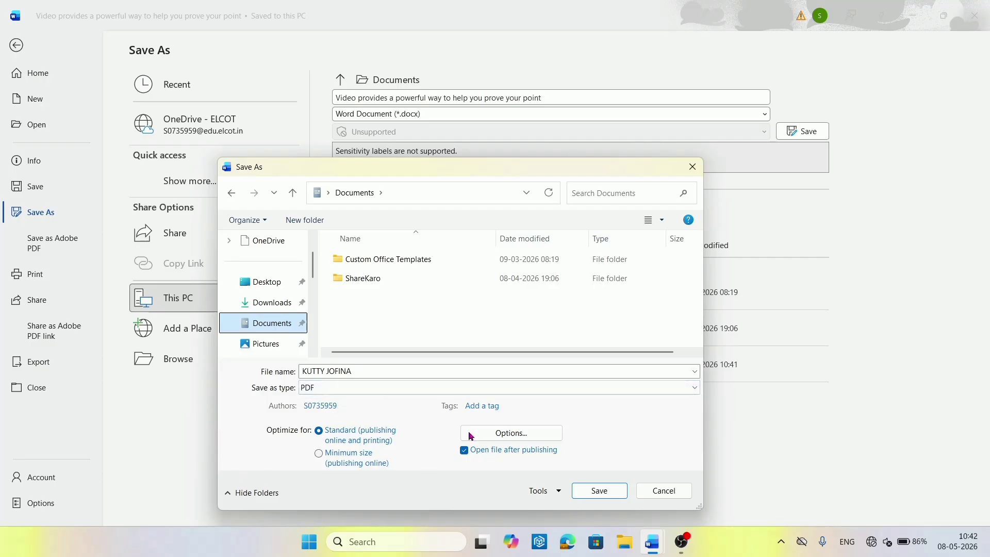
click(597, 494)
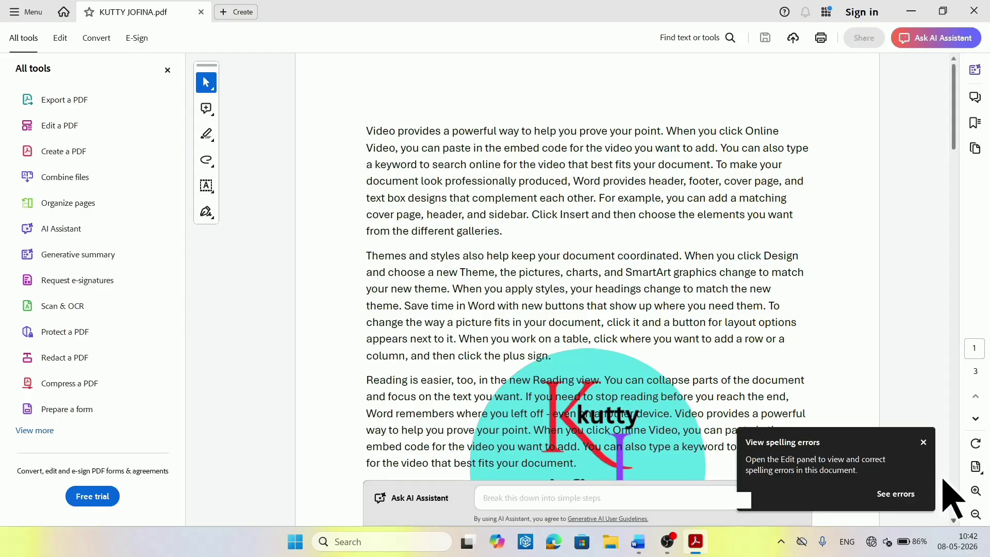
Dismiss the spelling notice, scroll through the PDF's three watermarked pages, then minimize Acrobat.
click(923, 442)
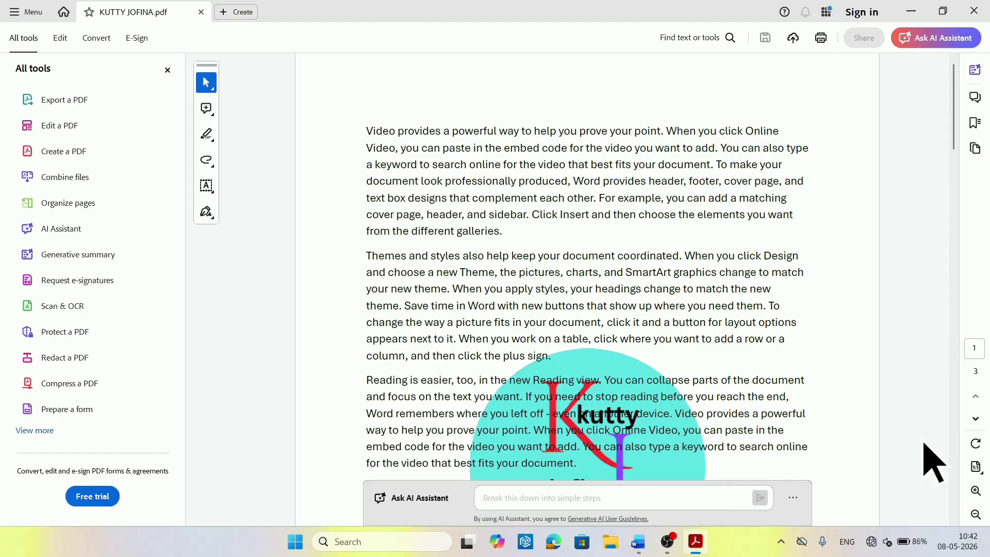
click(954, 521)
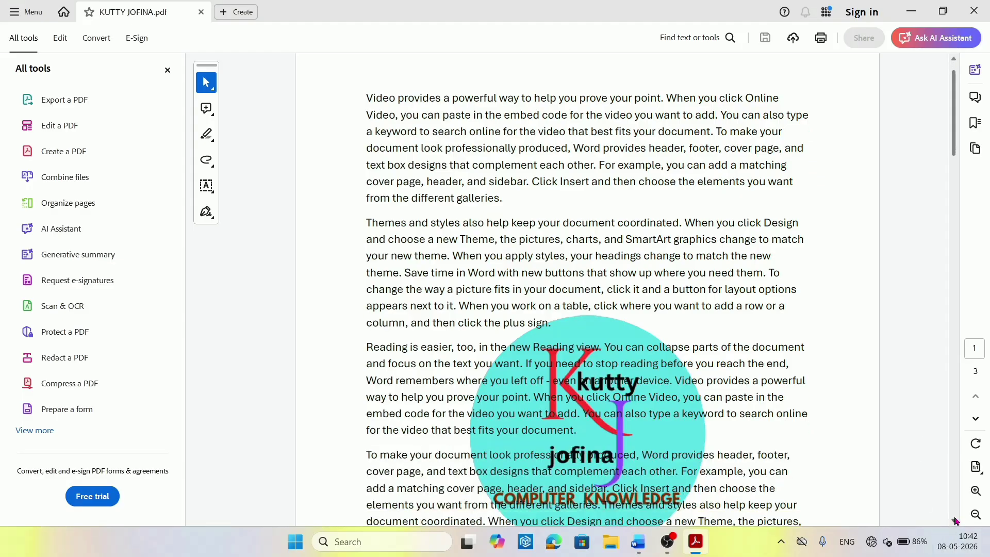
click(953, 500)
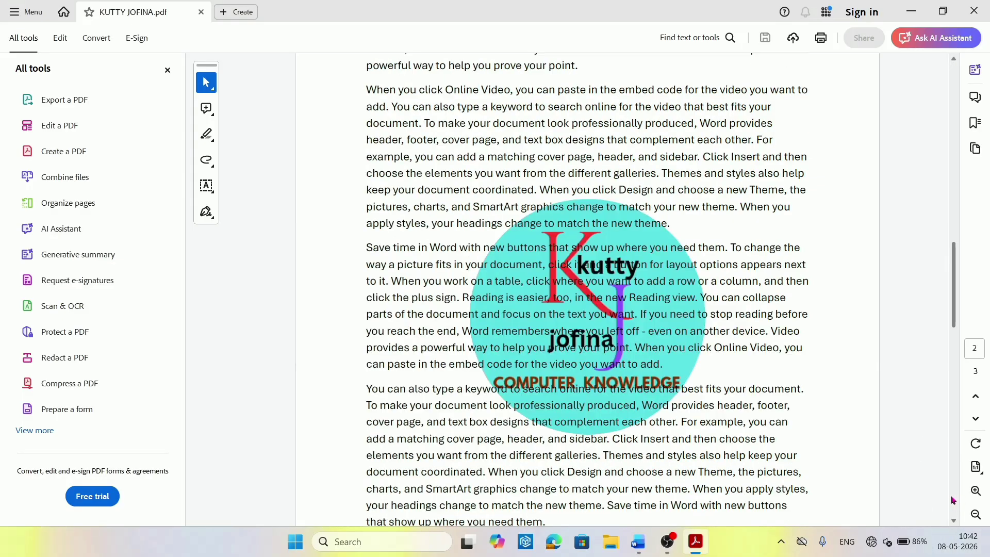
click(953, 500)
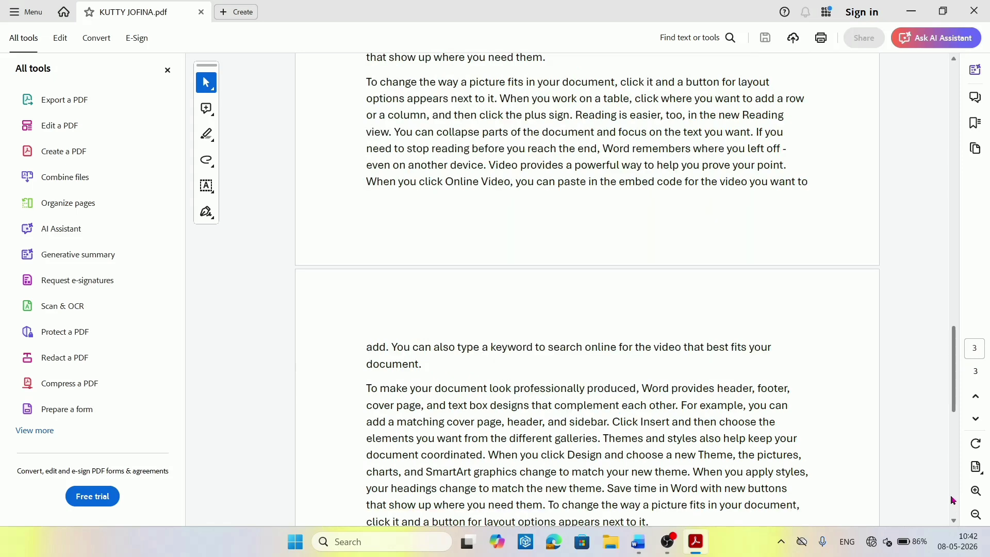
click(953, 500)
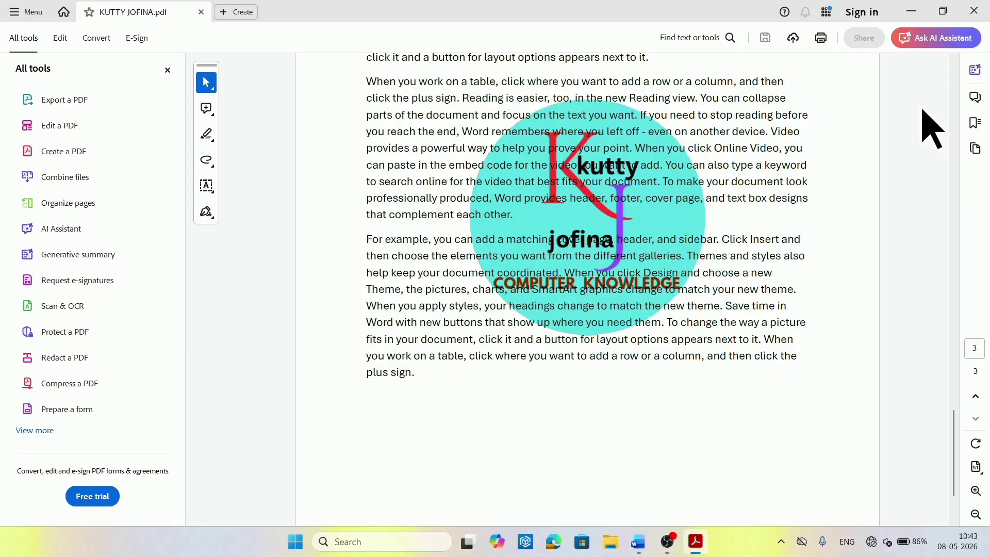
click(911, 12)
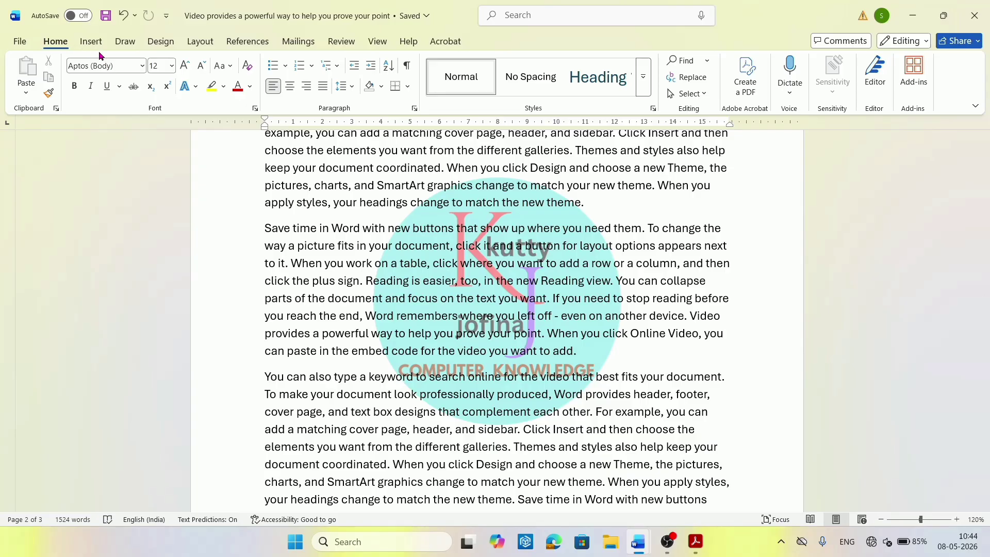
Use Design > Watermark > Remove Watermark, then scroll back to the first page's top.
click(166, 46)
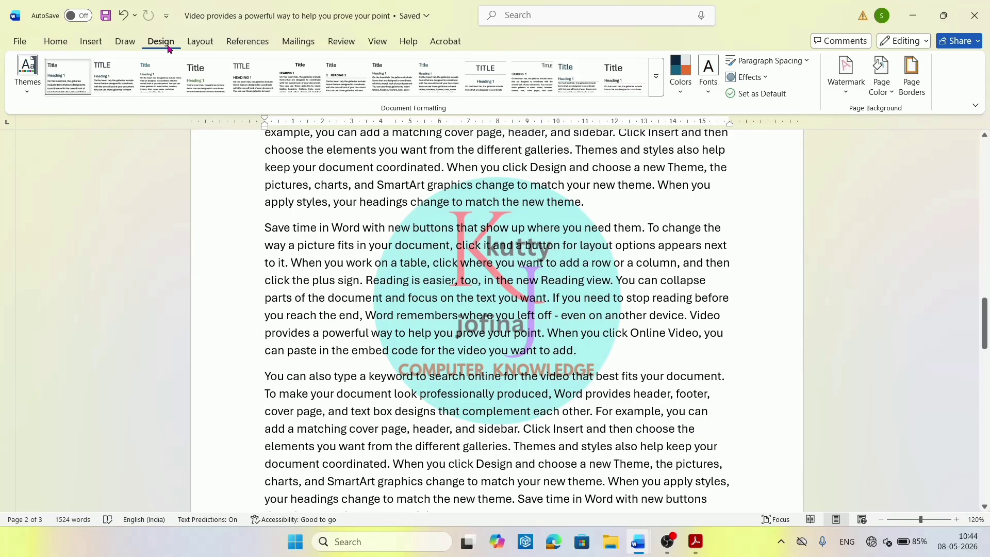
click(848, 87)
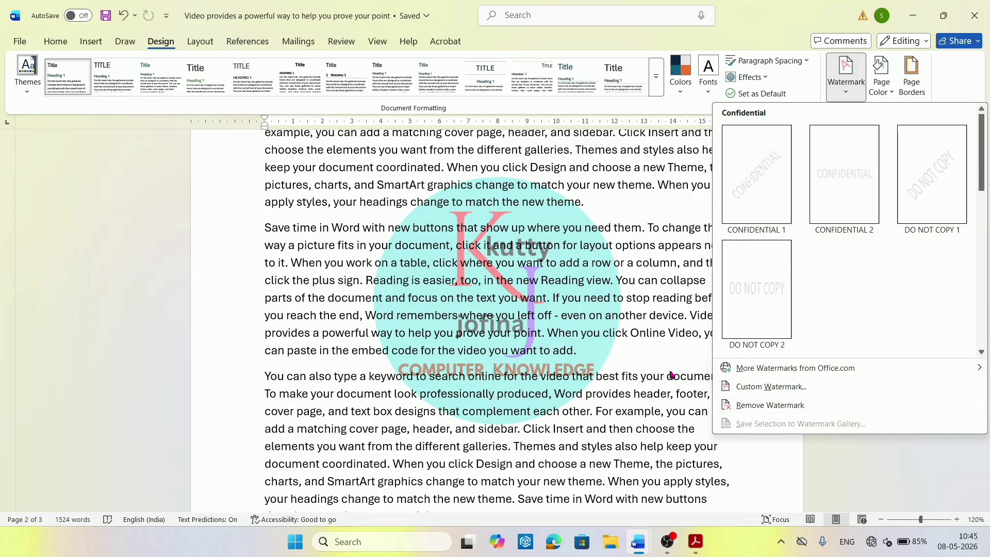
click(770, 406)
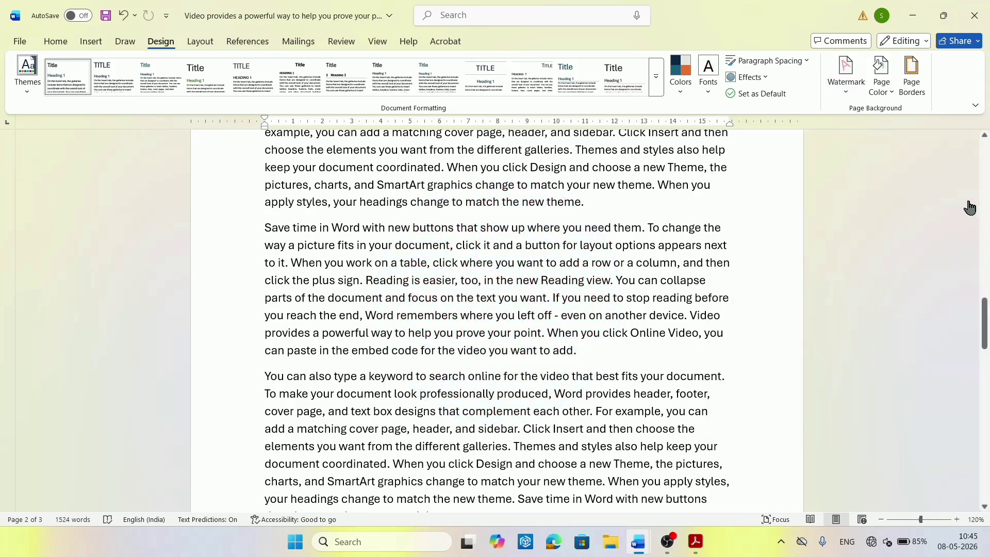
click(986, 172)
click(986, 171)
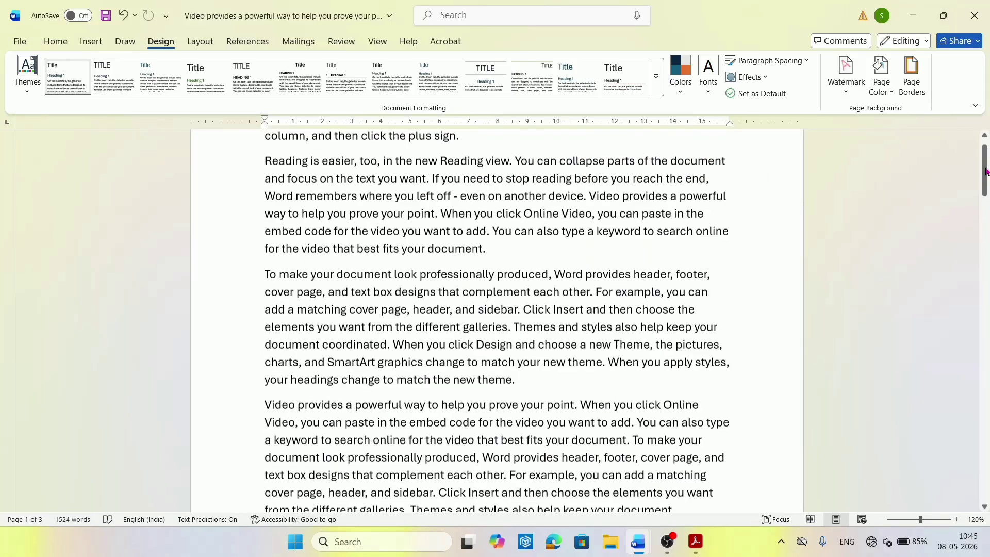
click(986, 172)
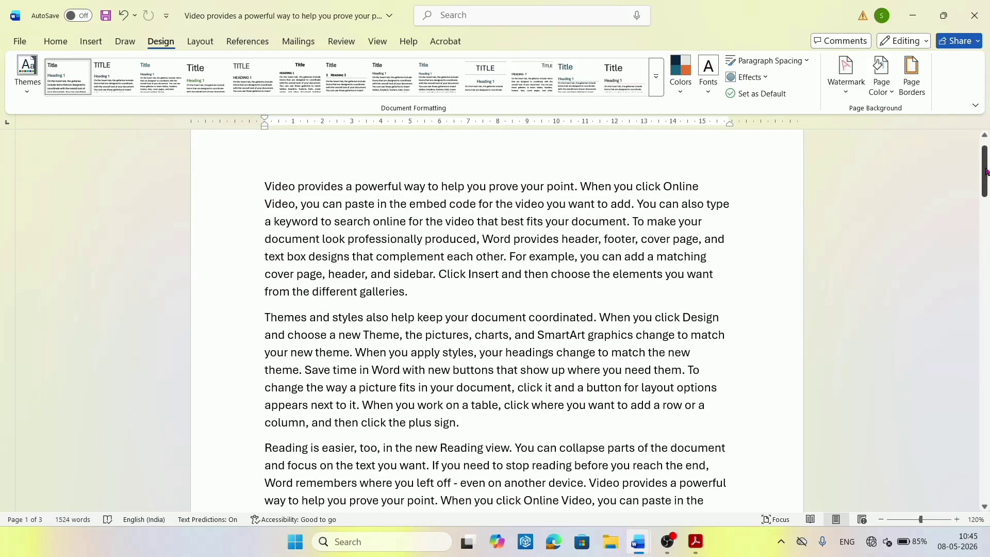